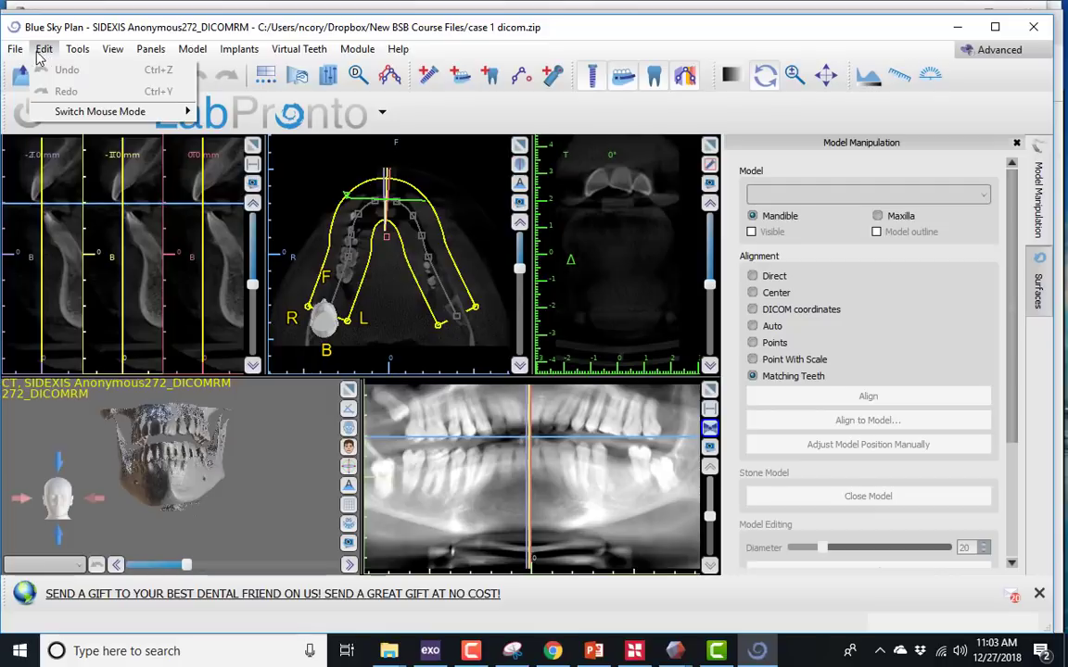
- Import case 1 gingiva stl.stl, automatically align it to the mandible, and accept the alignment
mouse_move(16, 52)
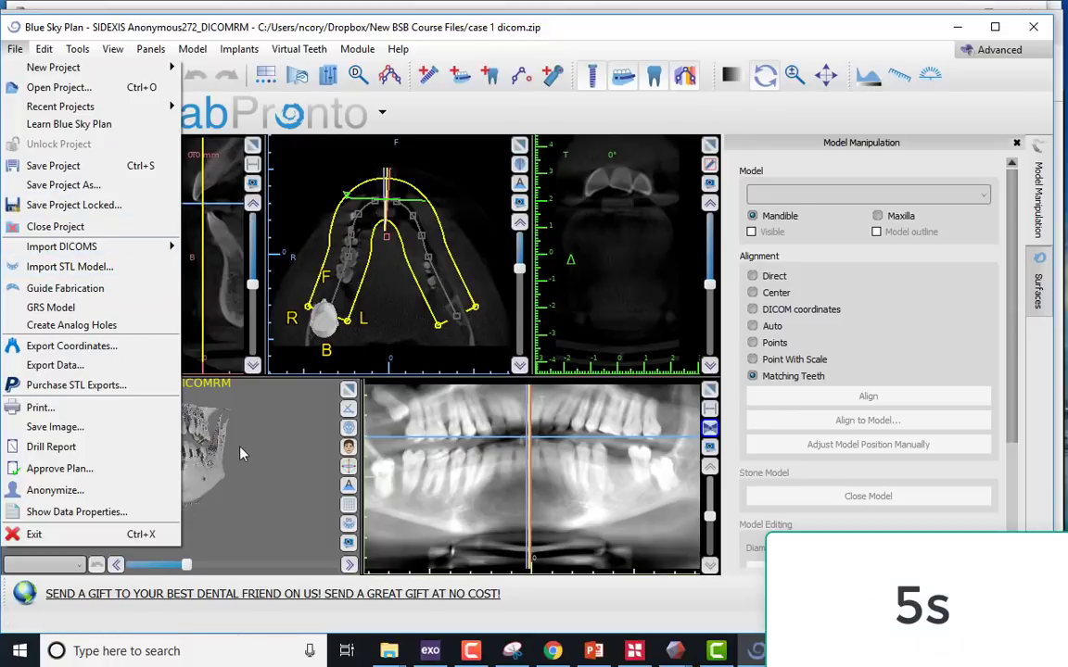
click(67, 267)
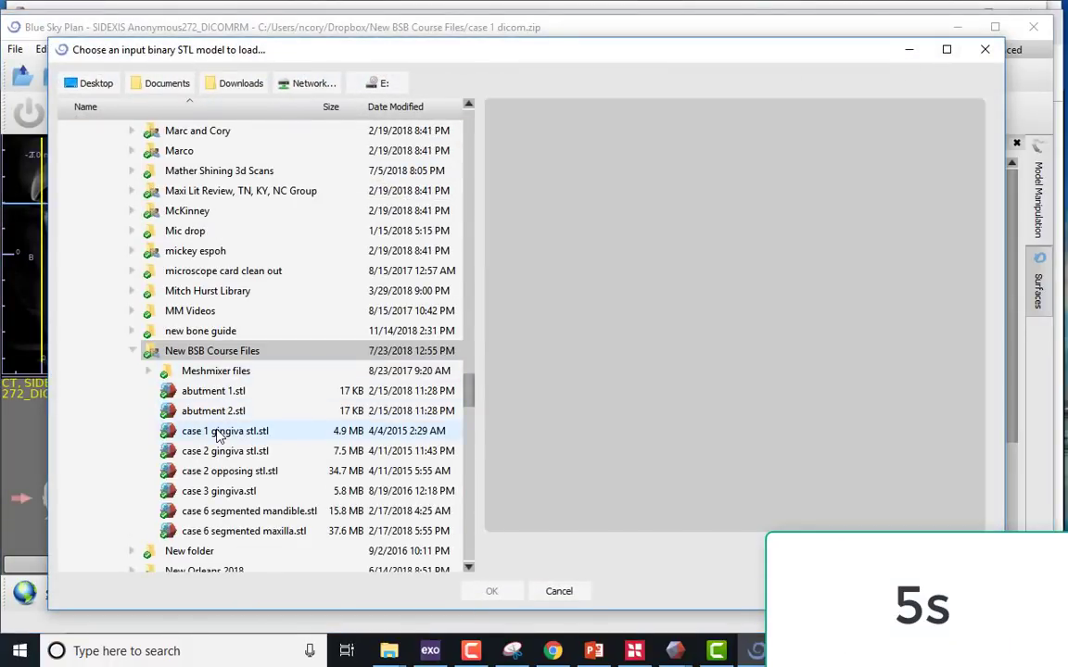
click(282, 432)
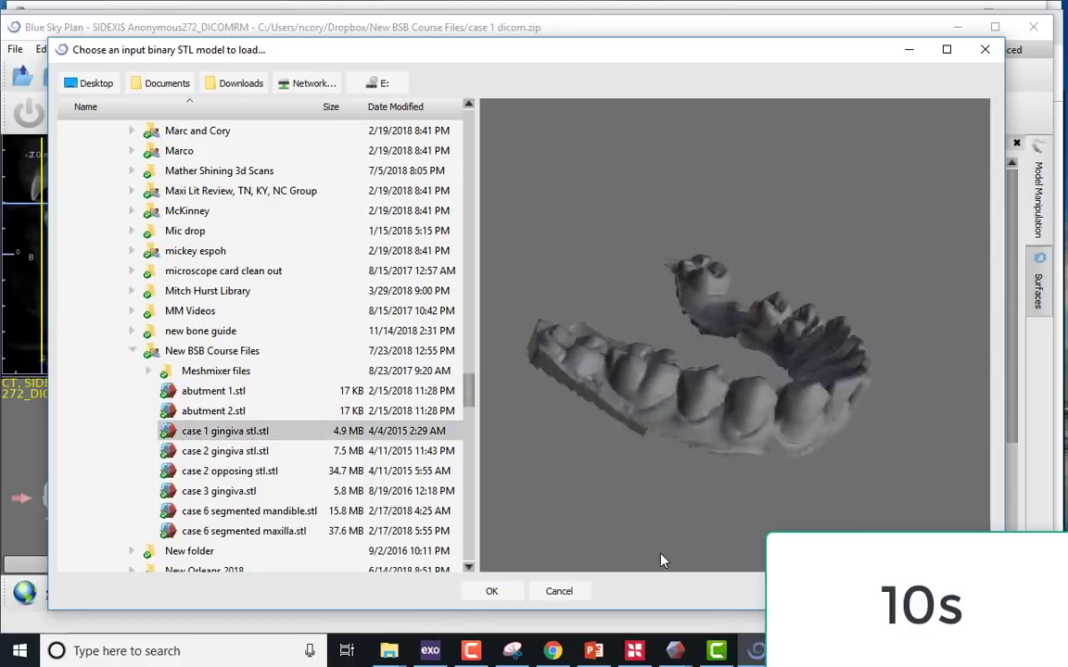
click(492, 591)
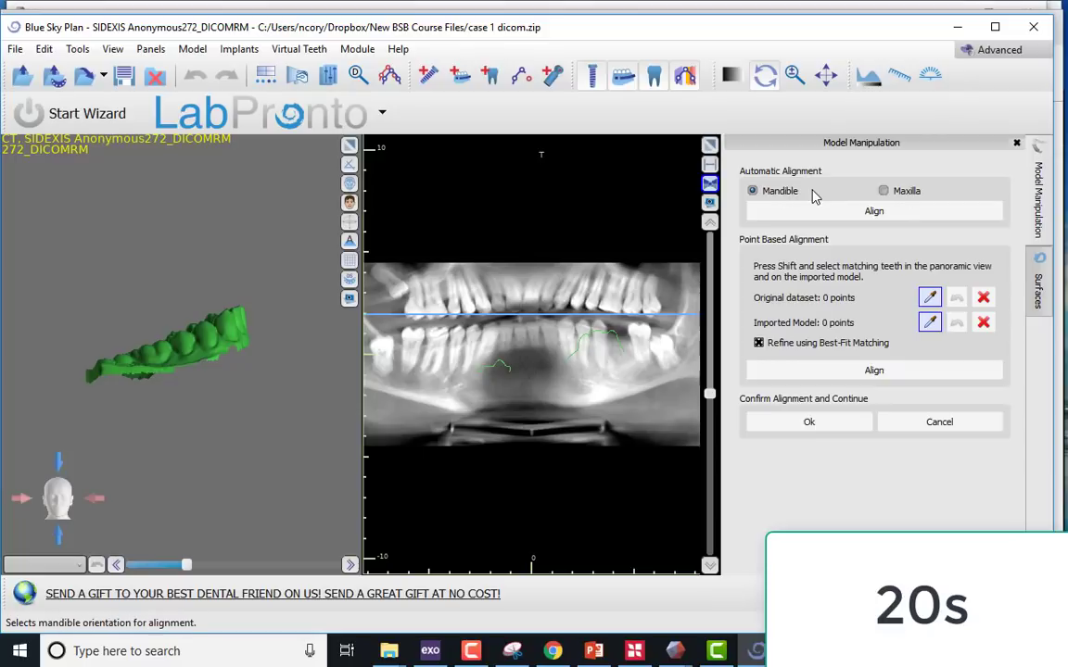
click(865, 212)
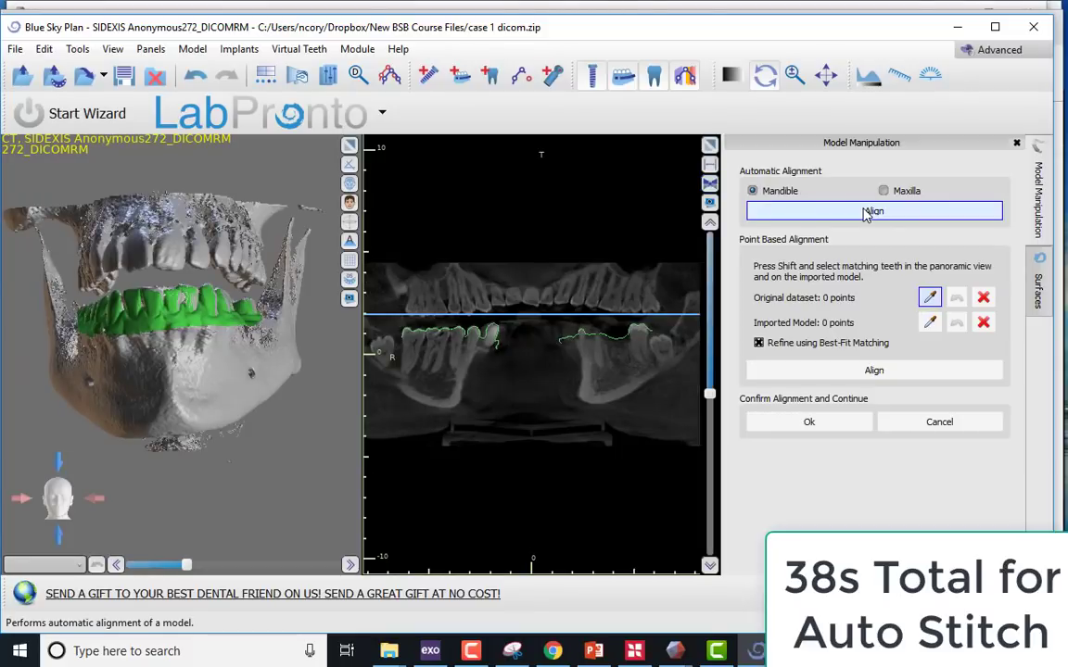
click(834, 424)
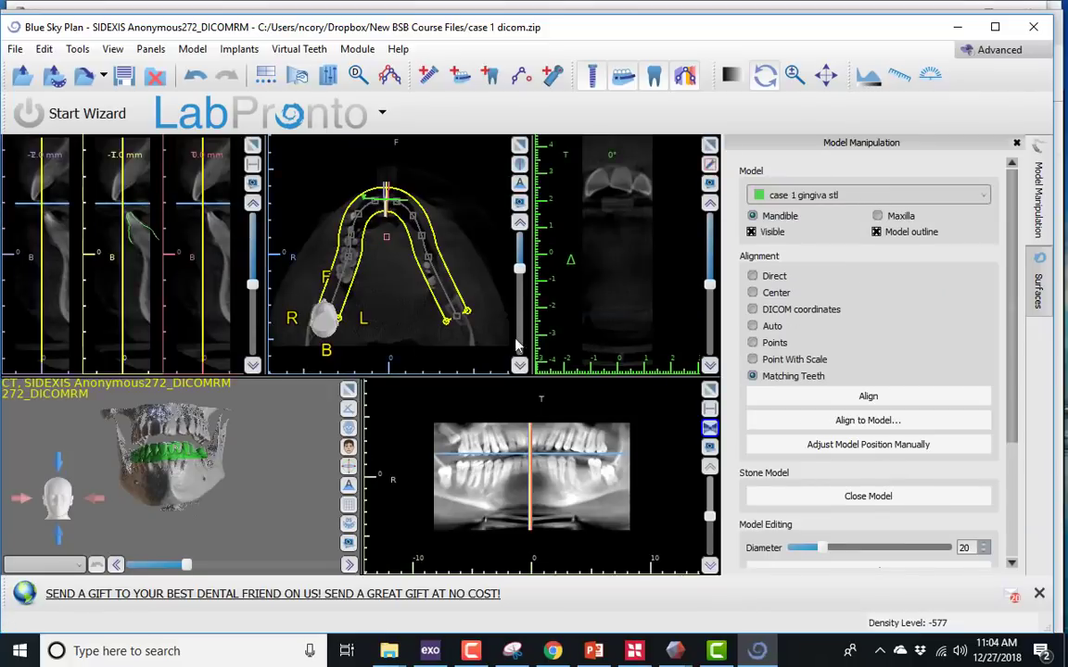
- Hide the slice projections and examine the jaw slices in the enlarged axial view, then restore the layout
click(520, 146)
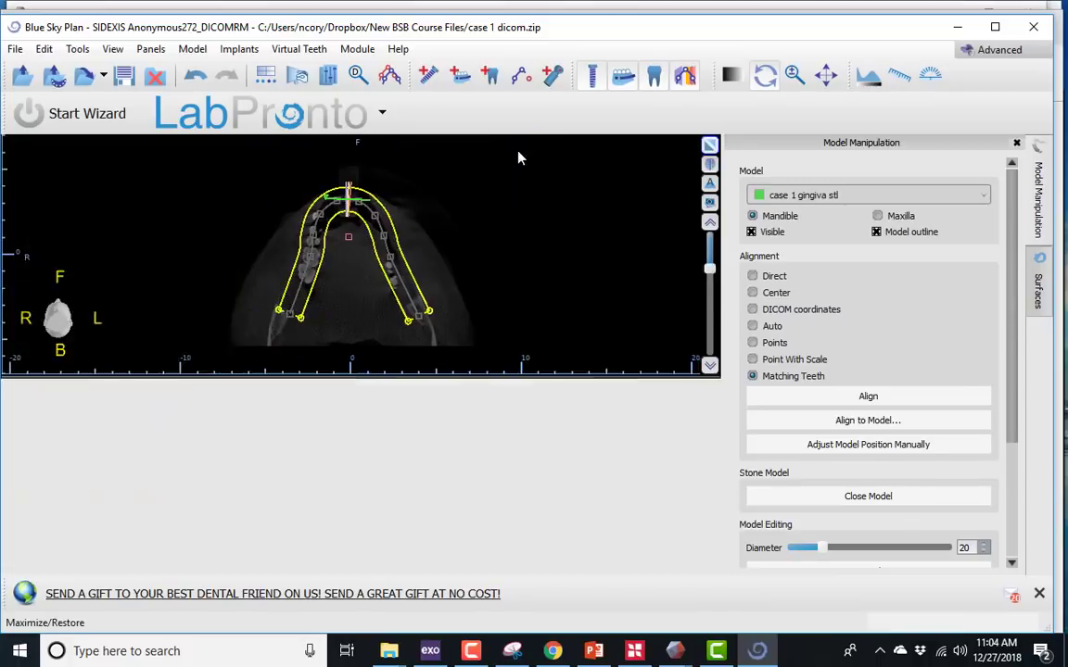
scroll(460, 334, up, 3)
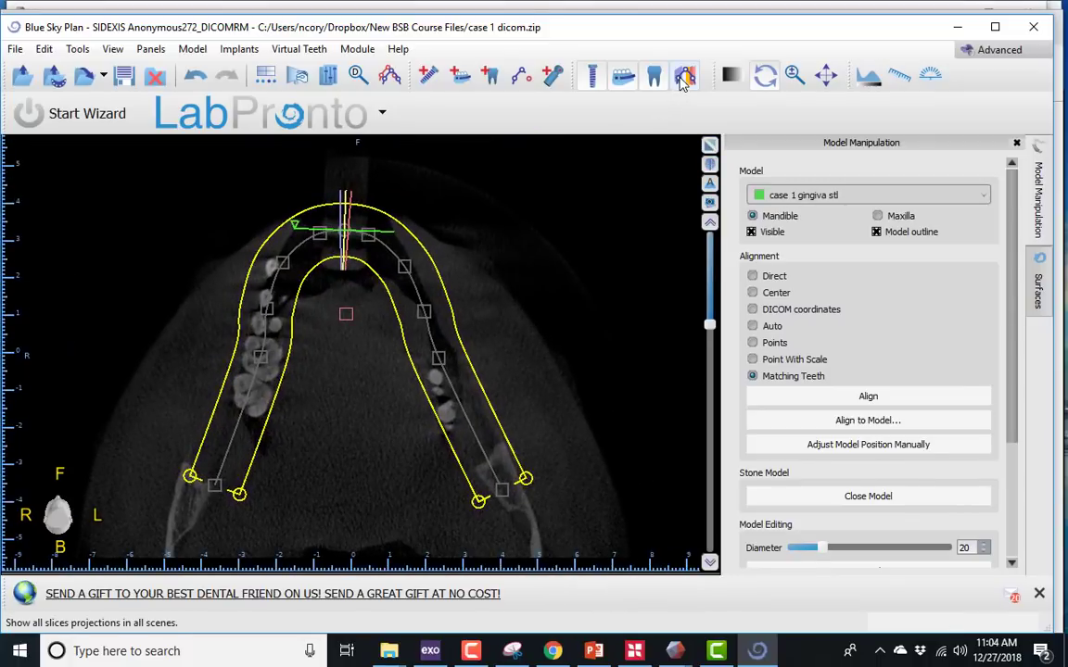
click(684, 77)
scroll(469, 246, up, 10)
drag(711, 317, 710, 400)
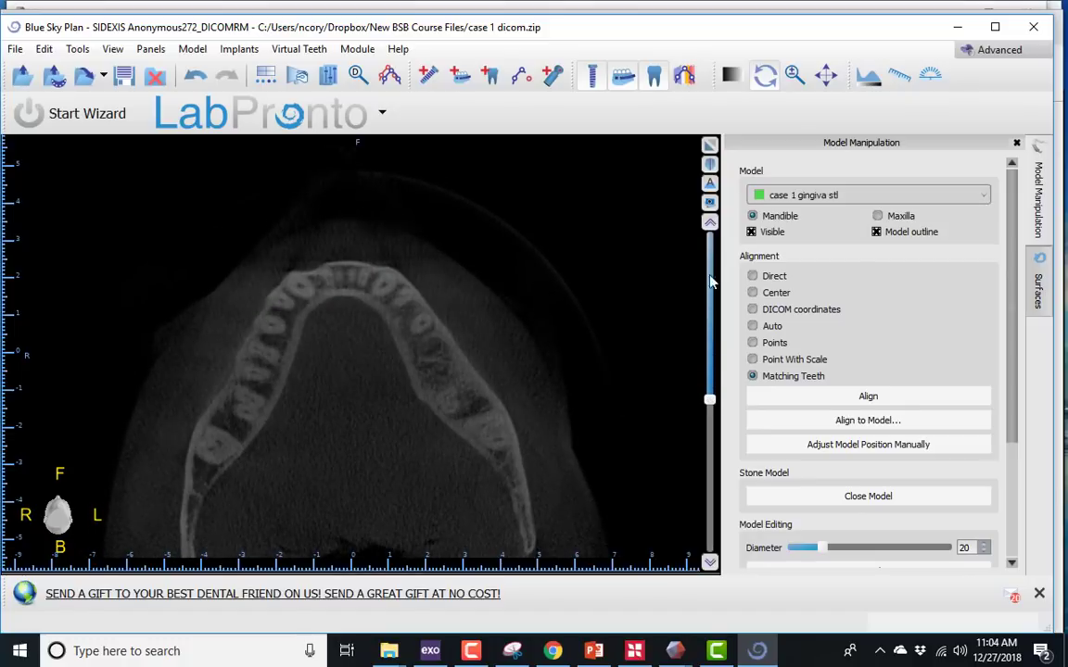
click(710, 147)
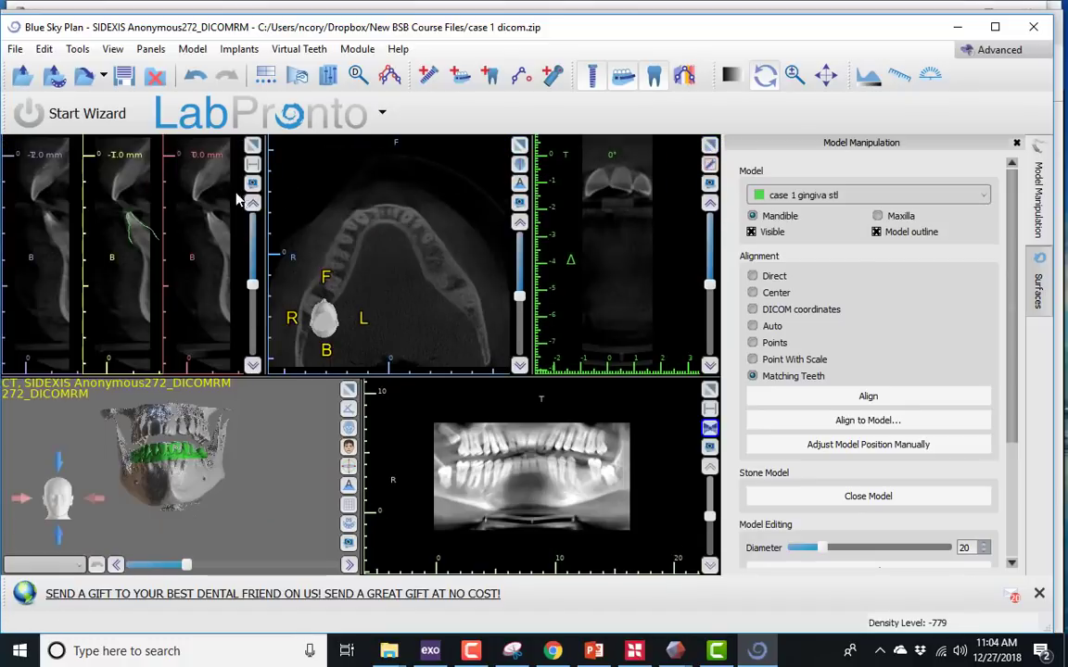
- Enlarge the cross-sectional view and examine how the model outline fits the teeth across the slices
click(259, 115)
click(469, 195)
click(254, 148)
scroll(371, 336, up, 18)
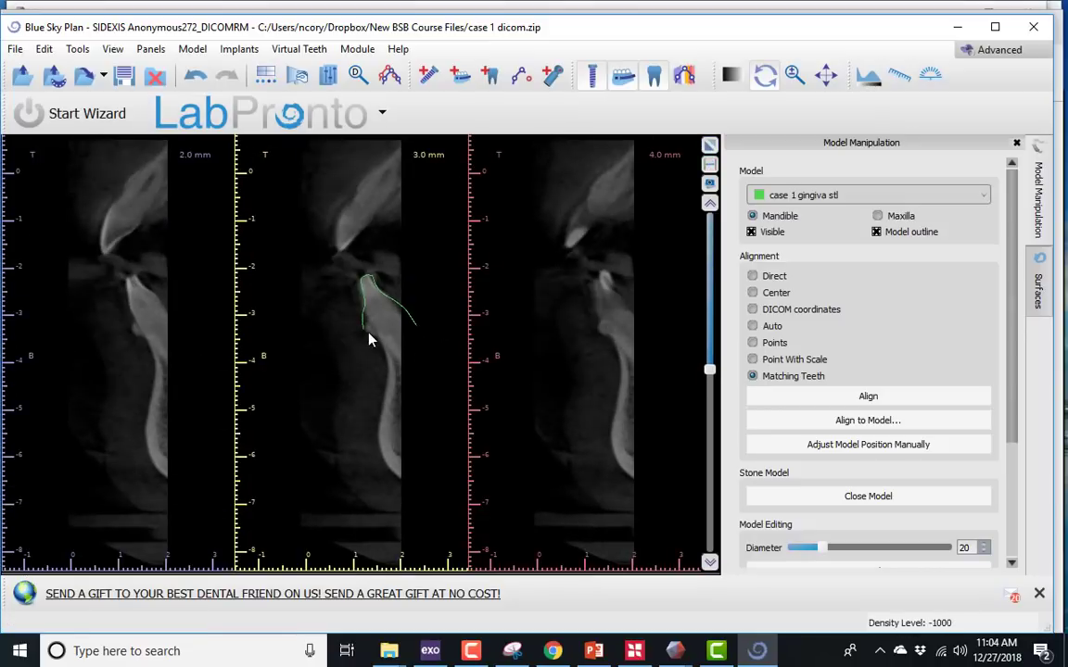
scroll(374, 338, up, 17)
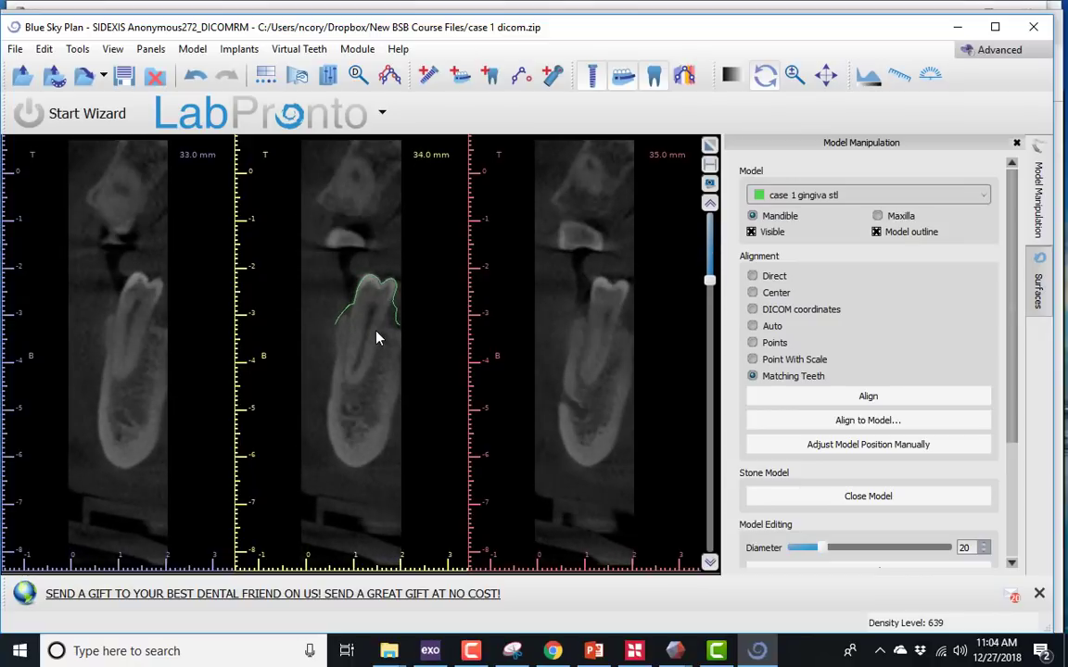
- Close the case 1 project and discard its changes
click(19, 50)
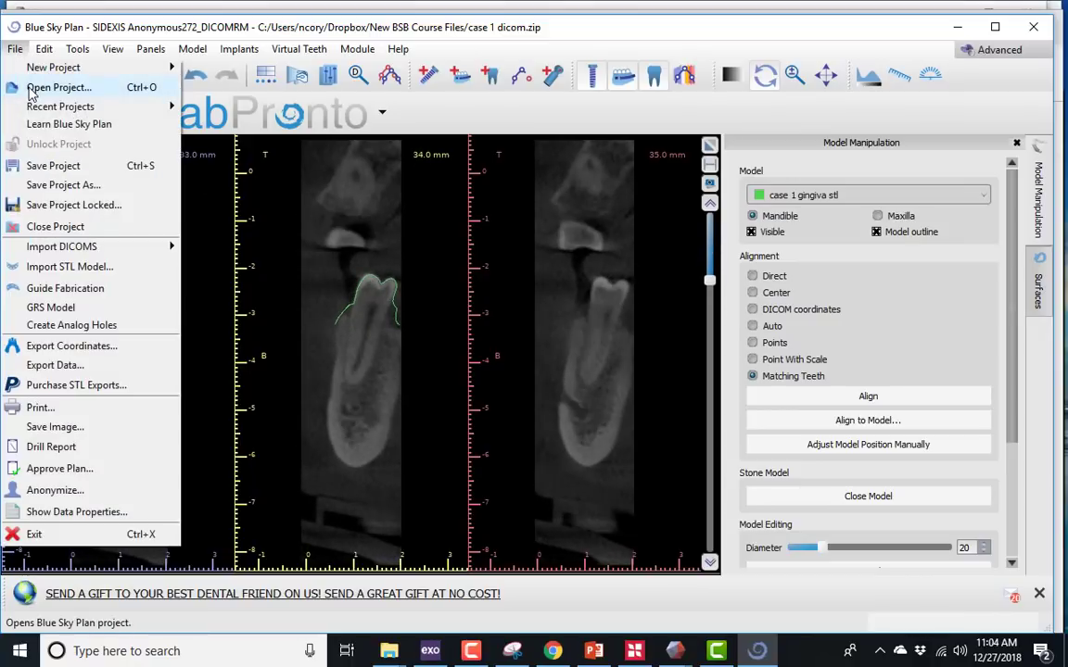
click(56, 228)
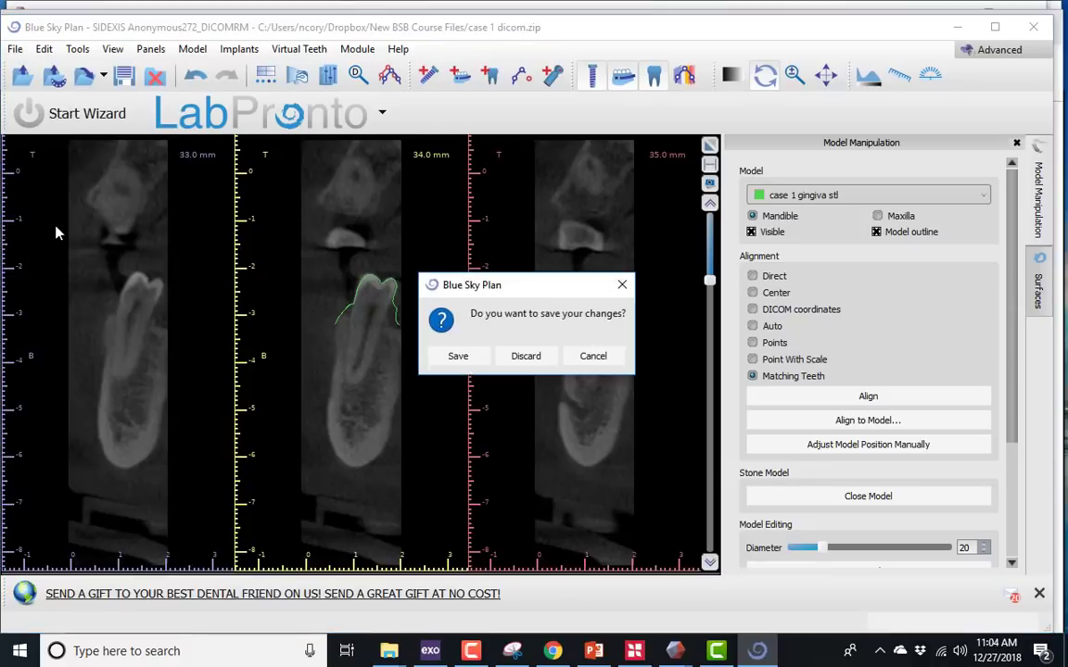
click(526, 356)
- Start a new project from the case 2 dicom.zip scan
click(16, 51)
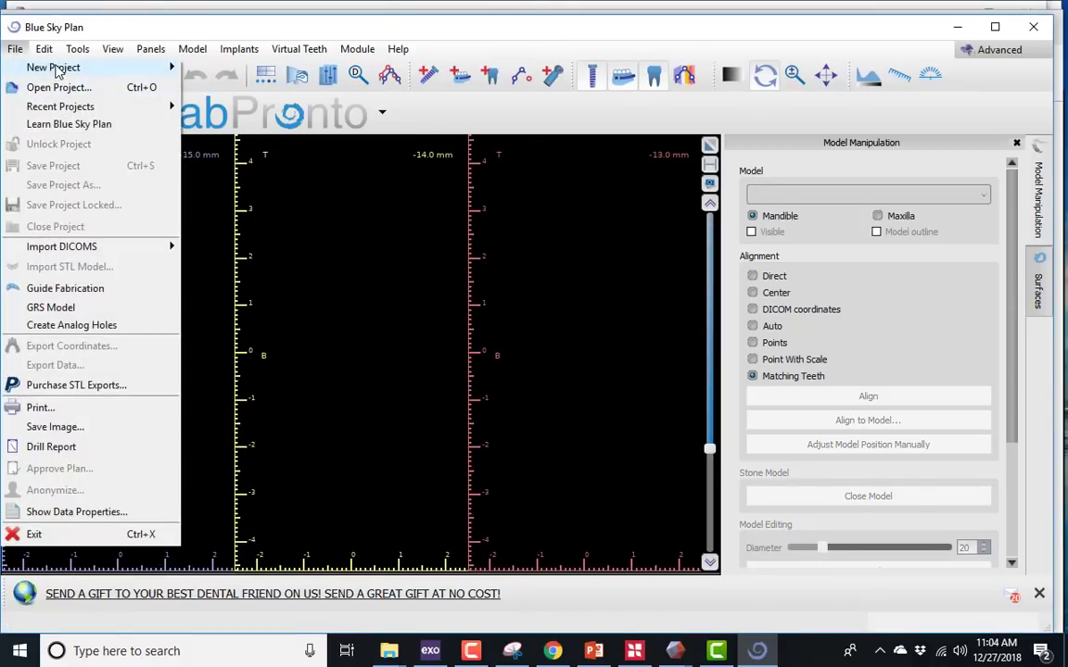
mouse_move(56, 70)
click(193, 73)
click(491, 591)
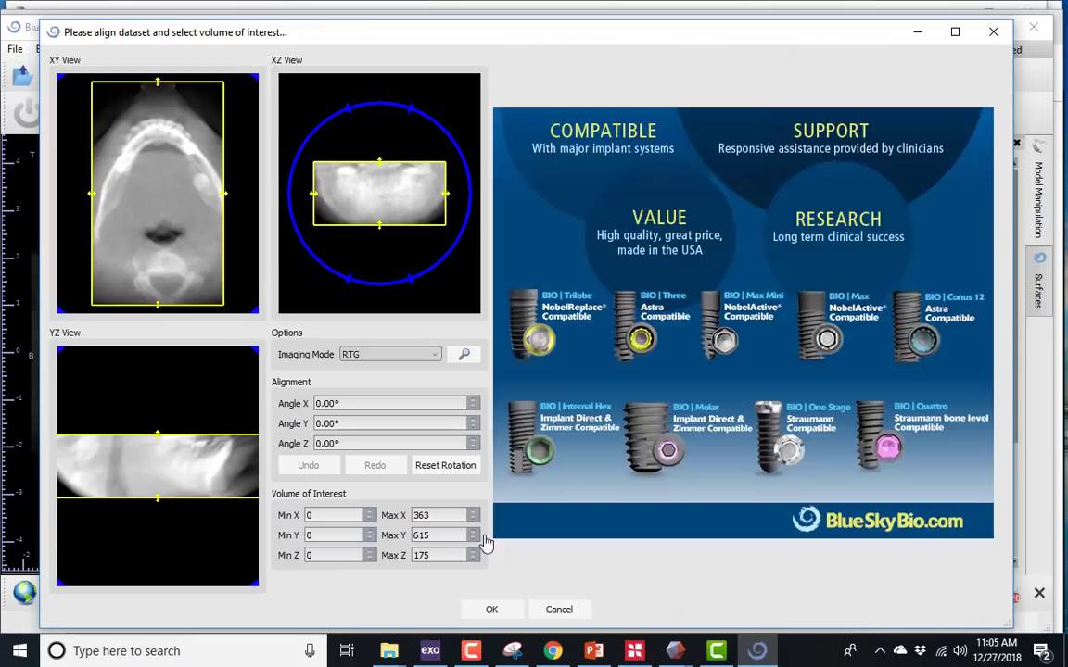
- Import the case 2 gingiva STL model and automatically align it to the mandible
drag(159, 306, 160, 227)
click(491, 610)
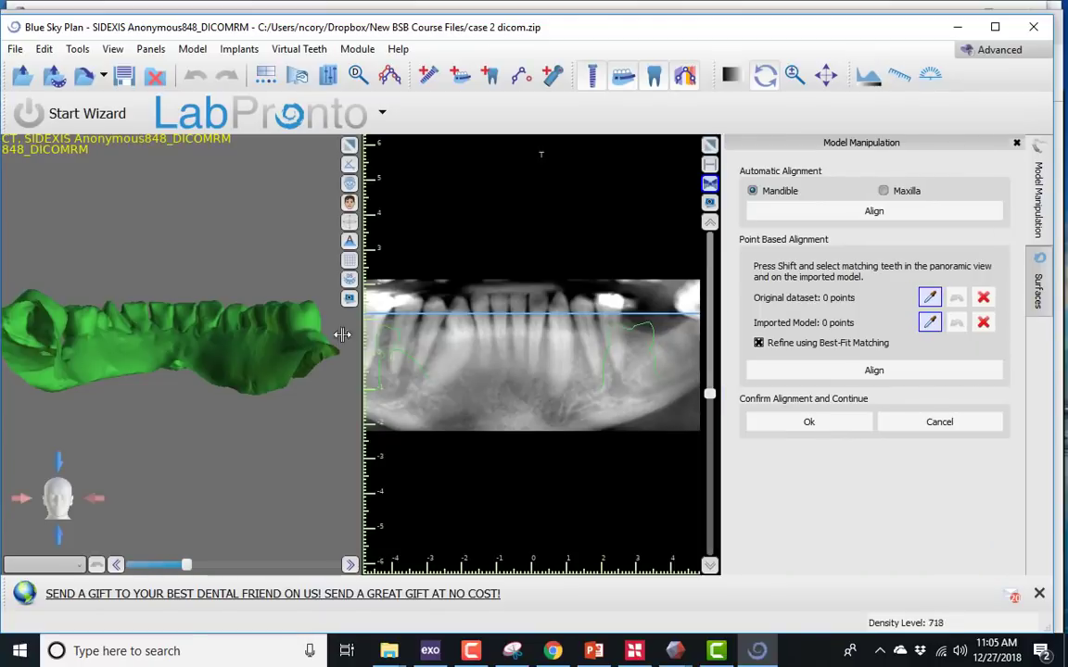
drag(342, 334, 297, 278)
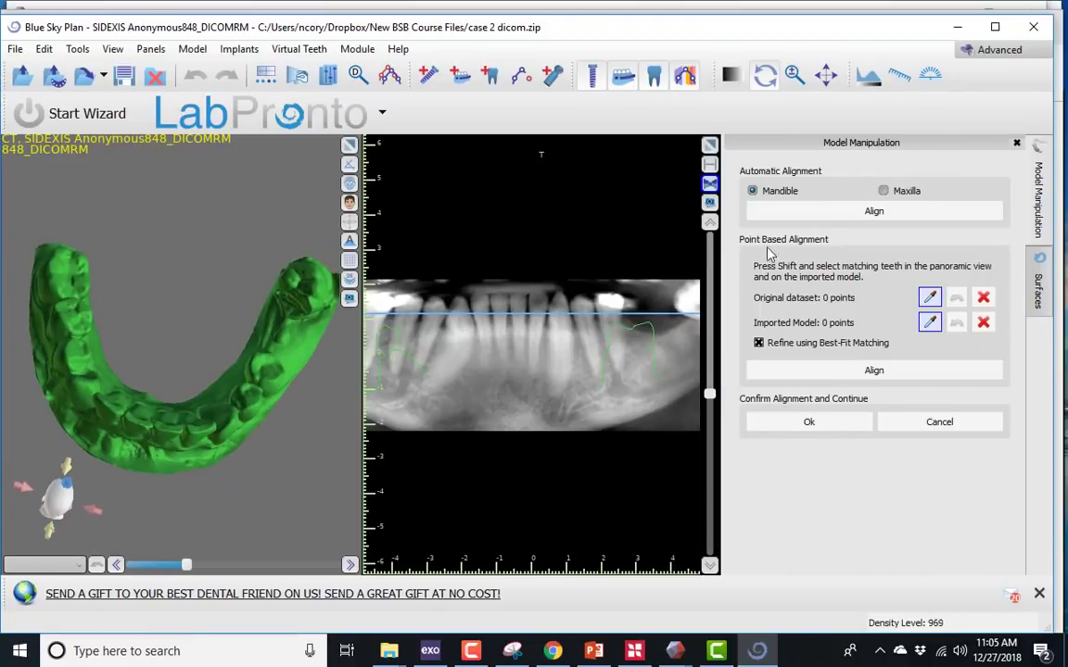
click(809, 213)
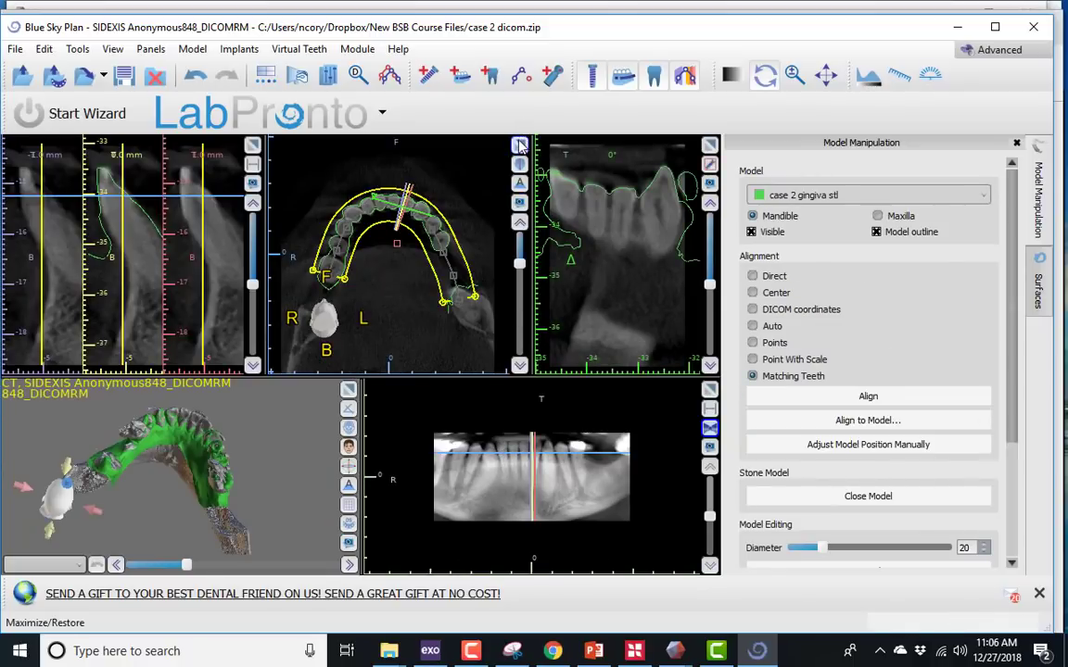
- Hide the slice projections and check the case 2 gingiva outline against the teeth throughout the enlarged axial view
click(519, 146)
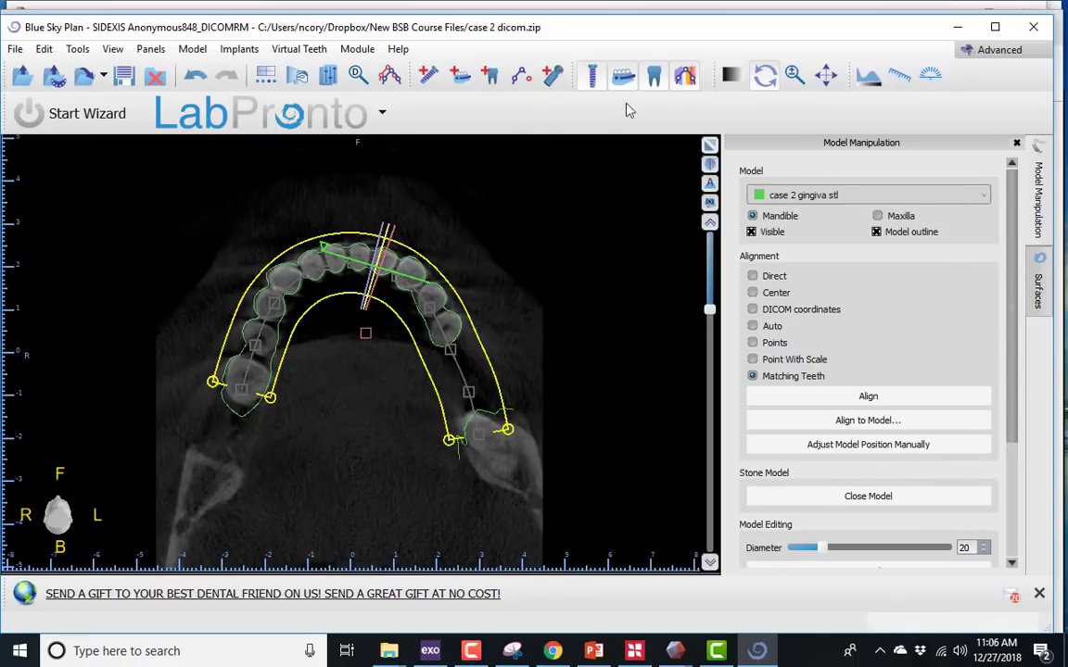
click(685, 80)
scroll(503, 389, up, 5)
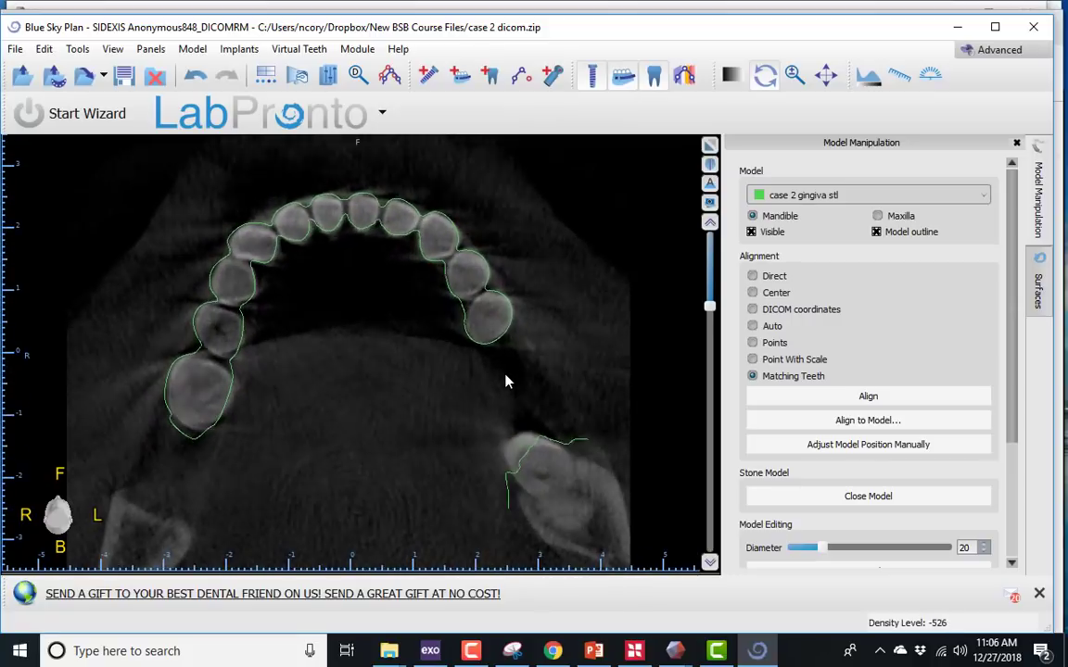
scroll(499, 407, up, 4)
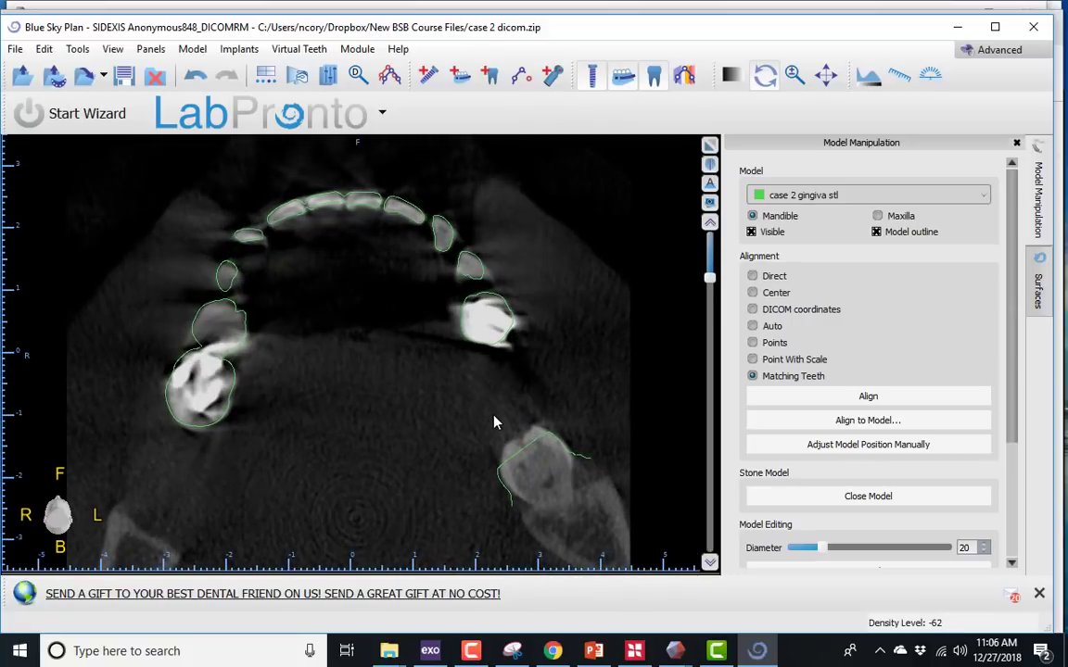
scroll(494, 434, up, 3)
scroll(494, 434, down, 2)
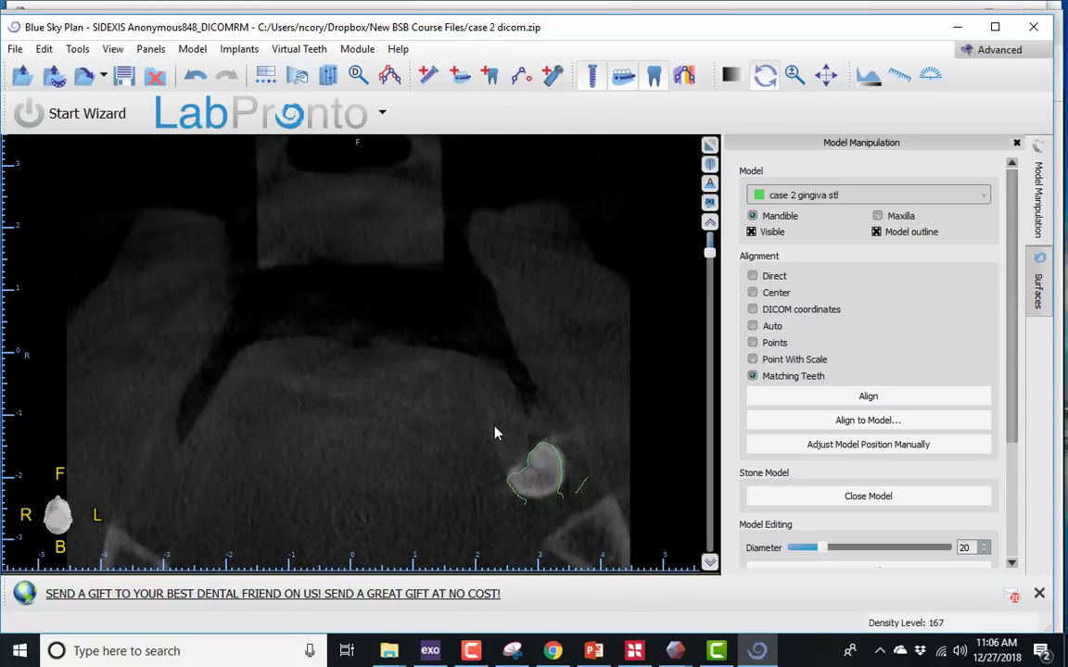
scroll(496, 432, up, 1)
scroll(495, 432, down, 4)
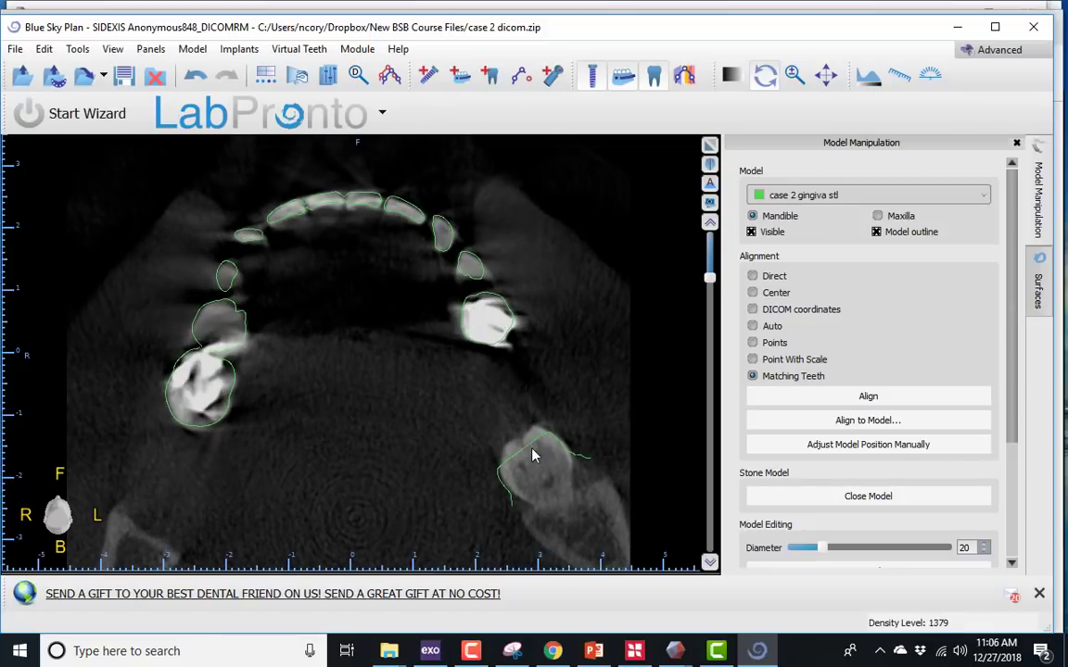
scroll(419, 379, down, 4)
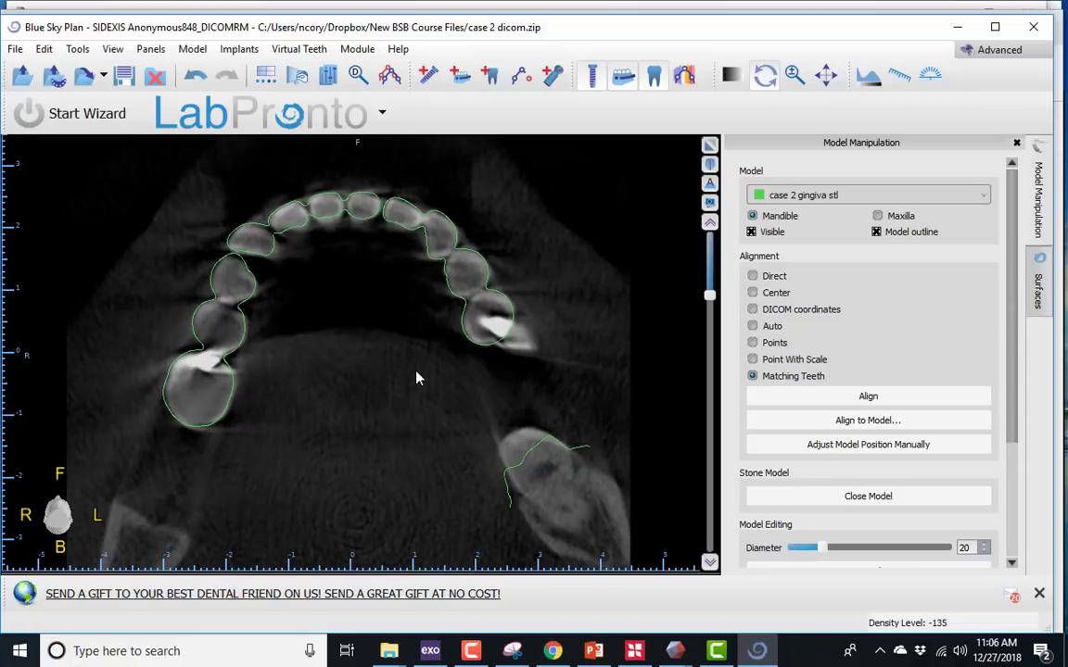
scroll(416, 378, down, 4)
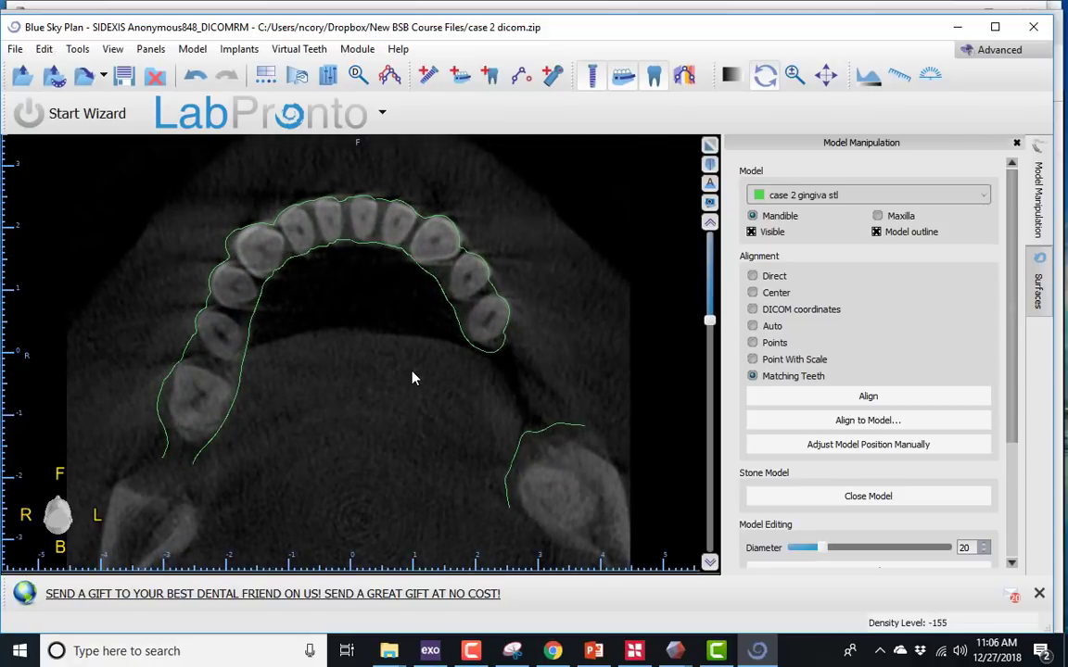
scroll(414, 377, up, 3)
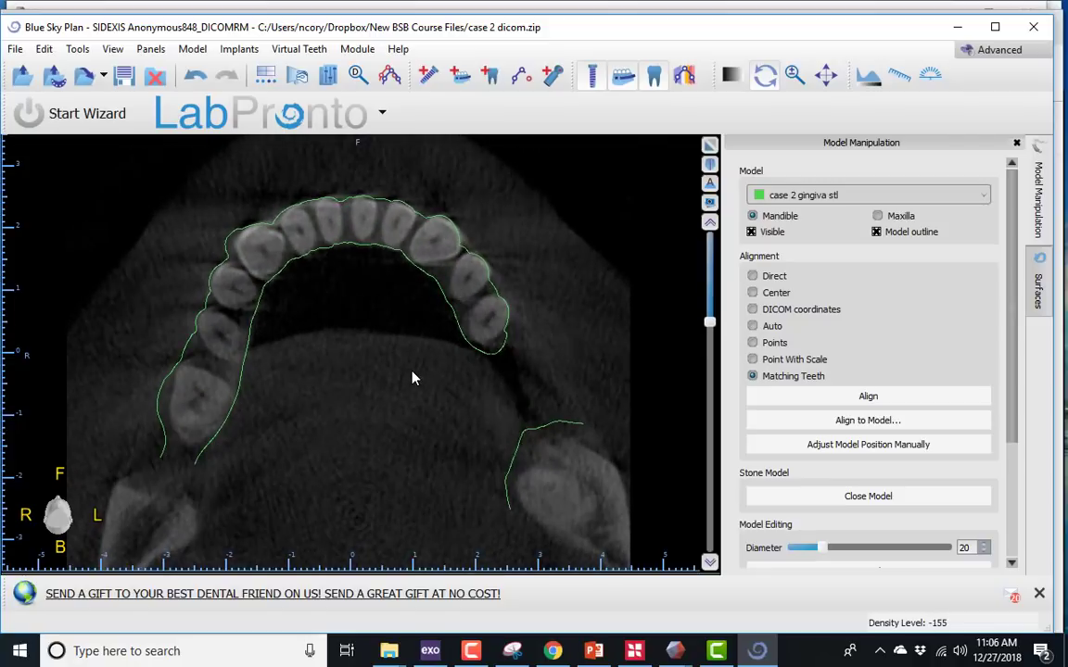
click(709, 147)
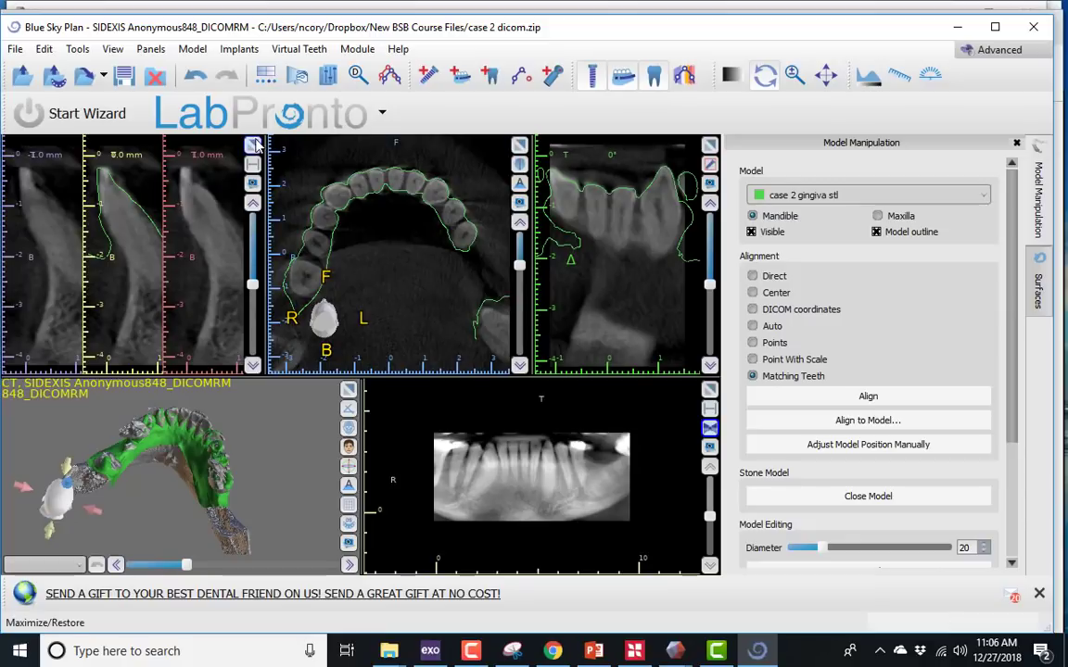
- Check the case 2 gingiva outline against the anterior teeth in the enlarged cross-sectional slices, then restore the layout
click(254, 146)
scroll(384, 340, down, 9)
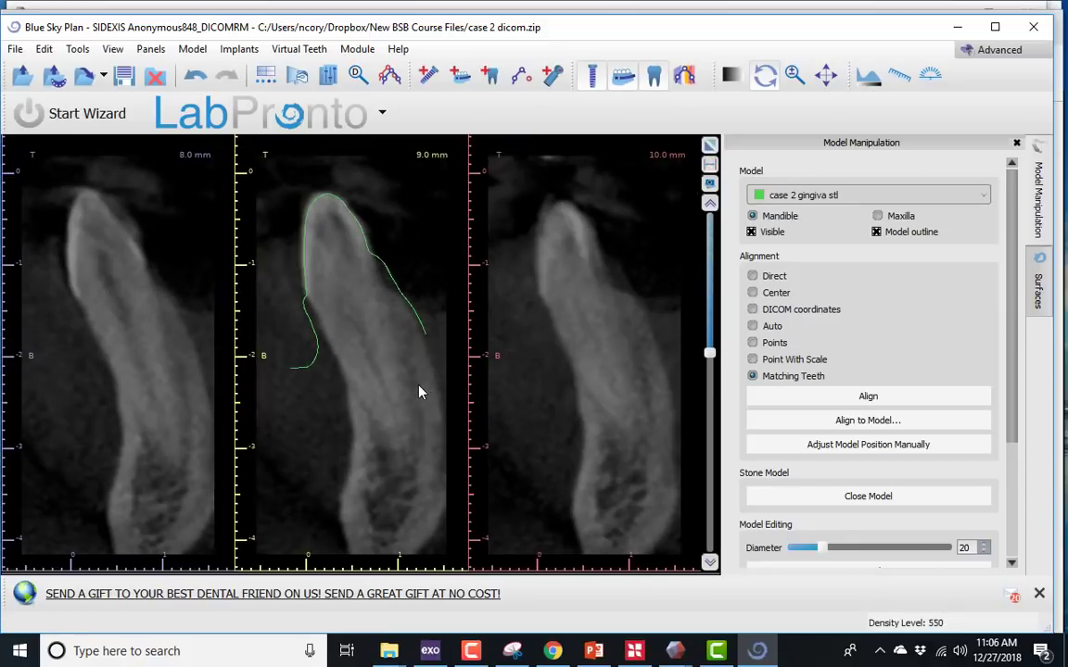
scroll(419, 391, up, 3)
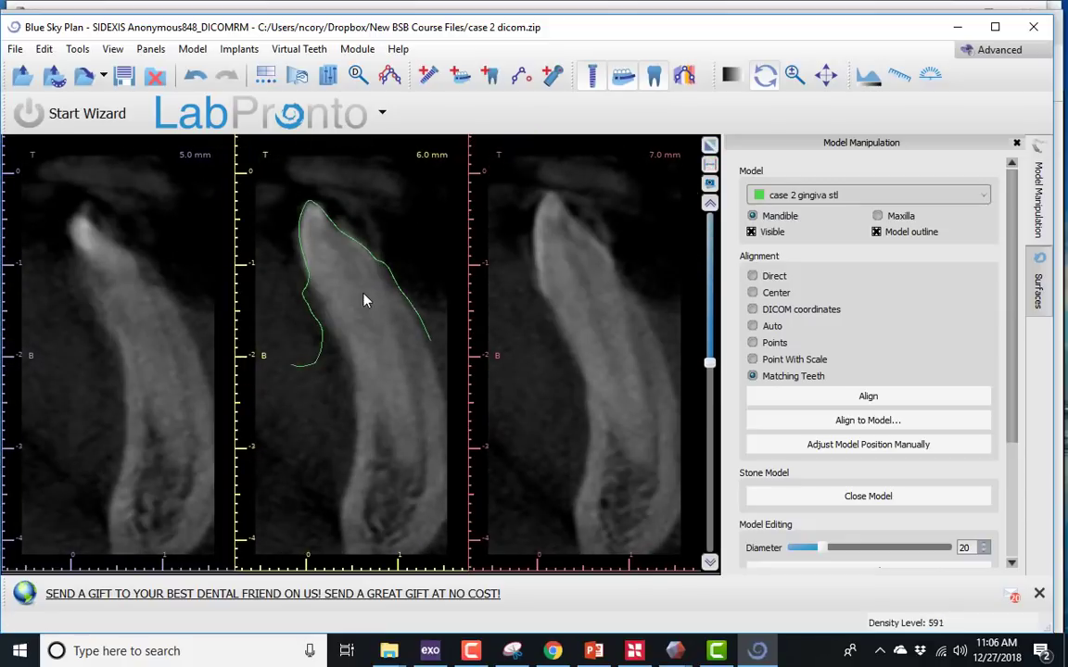
scroll(364, 299, up, 10)
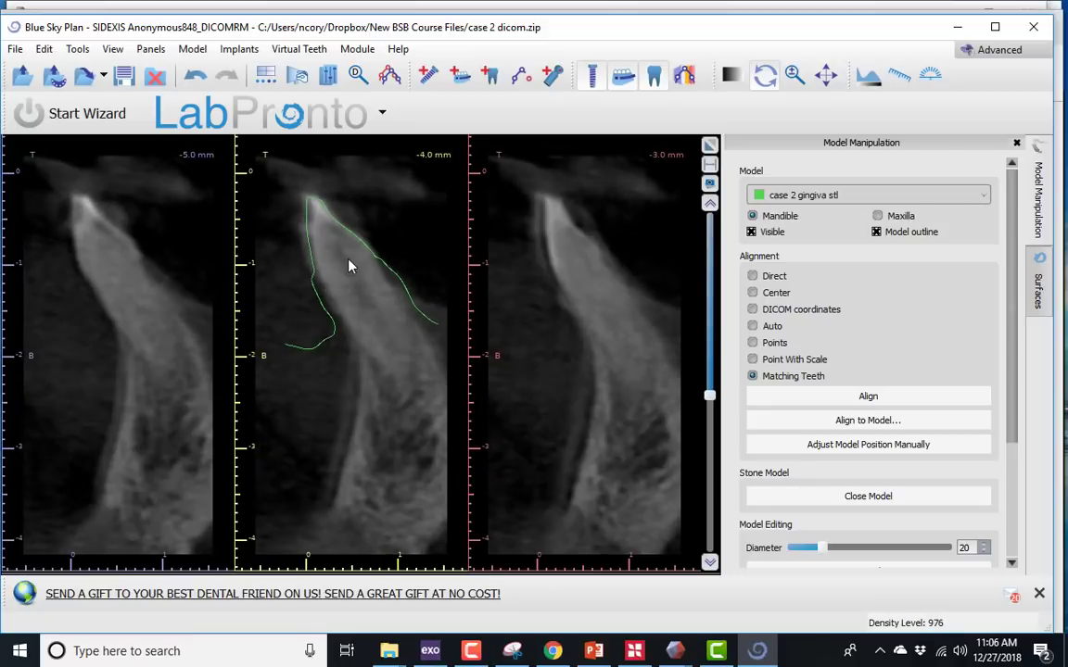
scroll(349, 266, down, 4)
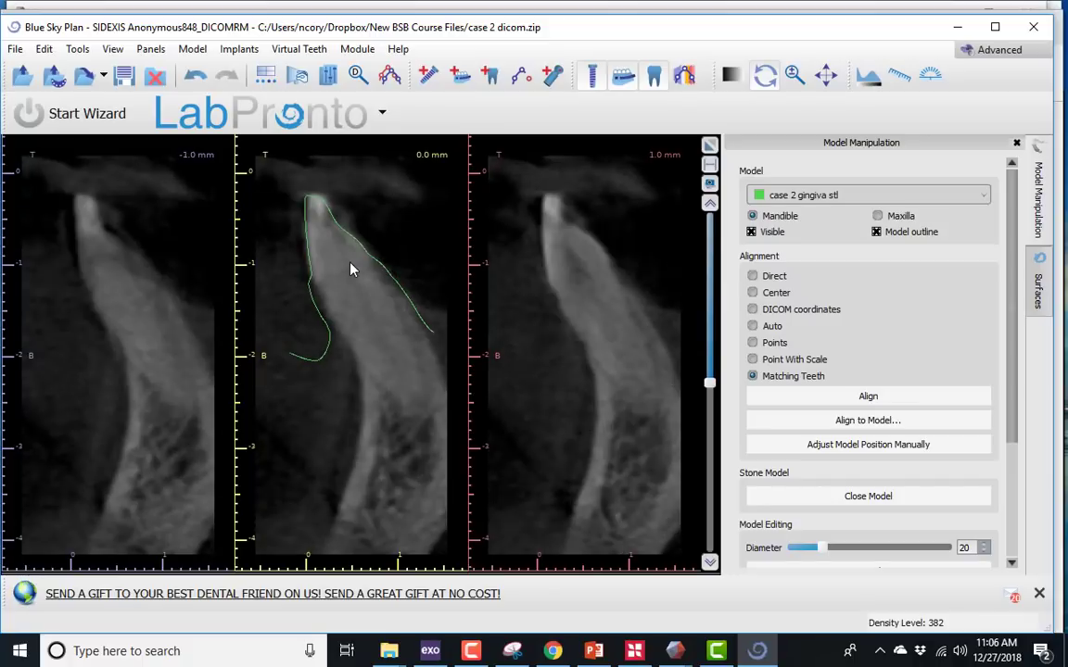
scroll(350, 269, down, 11)
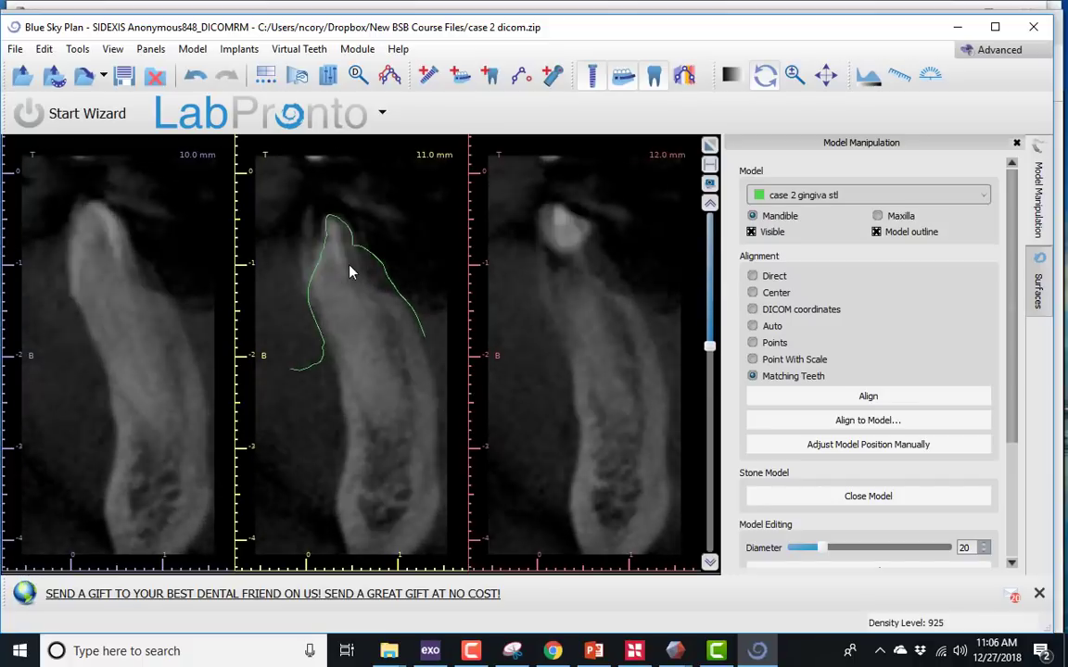
scroll(349, 272, down, 3)
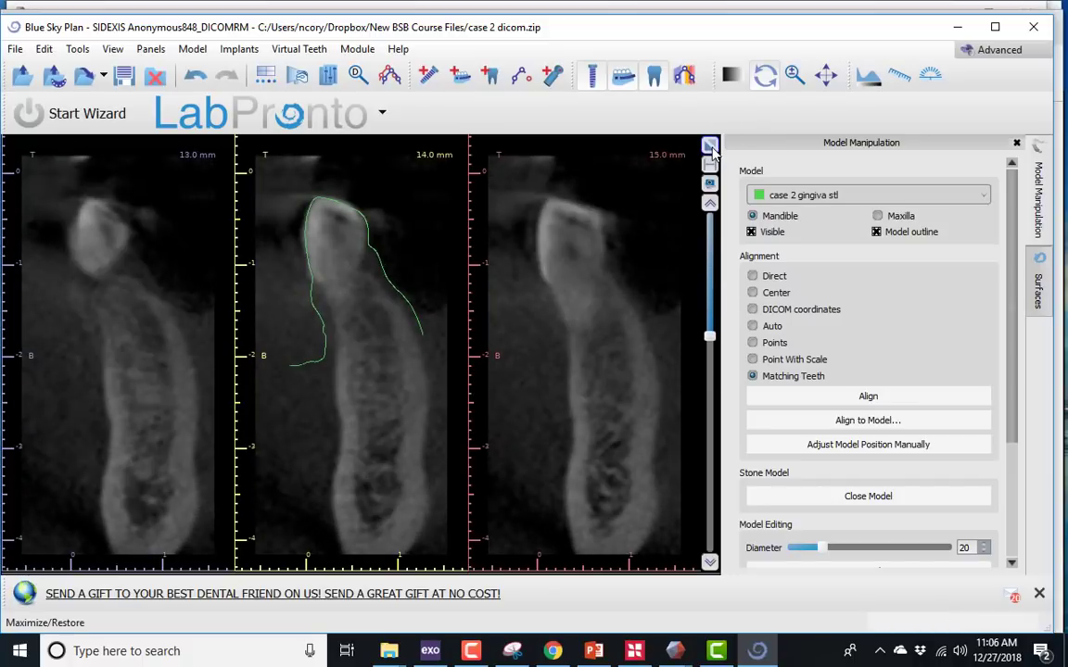
click(711, 148)
- Close the case 2 project and discard its changes
click(15, 50)
mouse_move(44, 49)
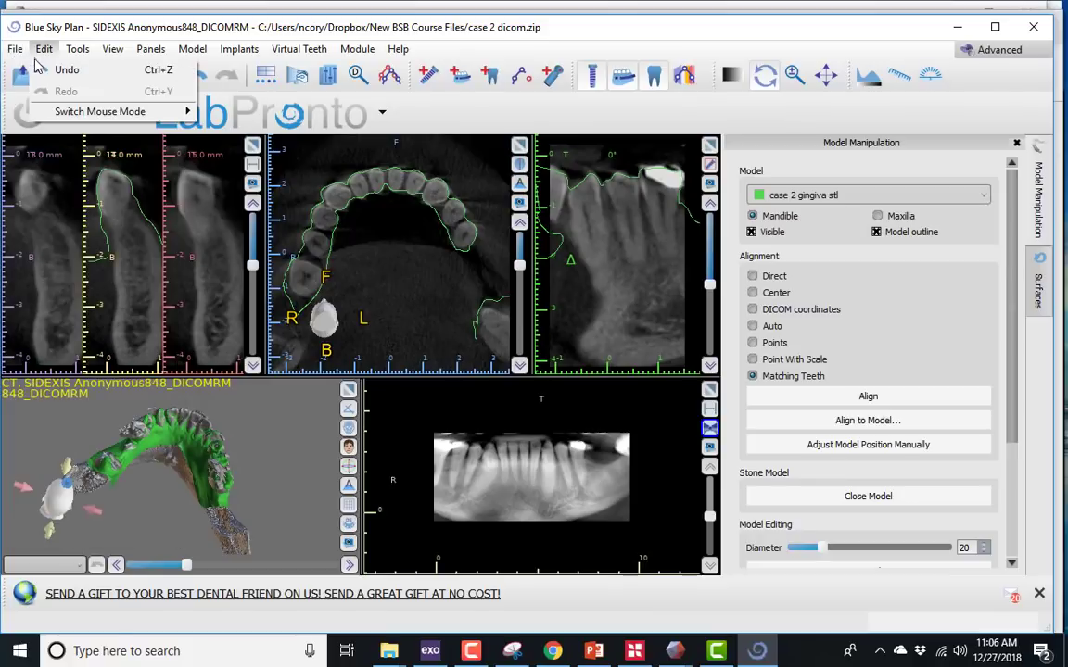
click(55, 226)
click(528, 364)
- Start a new project from the case 3 dicom.zip scan in the New BSB Course Files folder
click(14, 51)
mouse_move(33, 68)
click(223, 70)
click(222, 371)
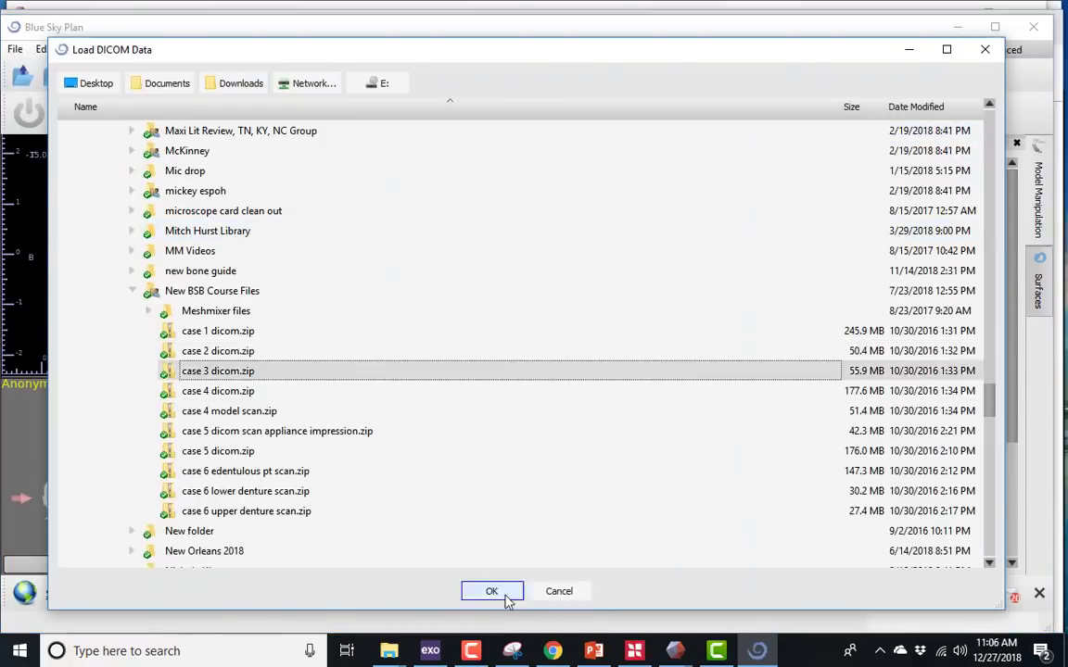
click(503, 594)
click(486, 560)
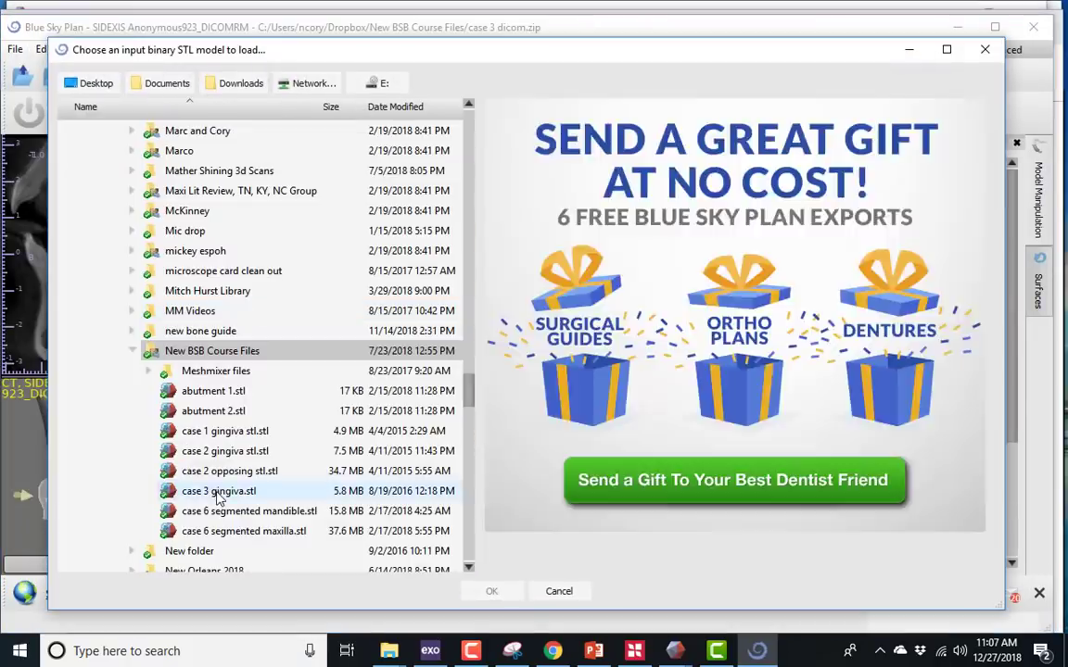
- Import the case 3 gingiva STL model, align it automatically to the mandible and accept the alignment
click(489, 586)
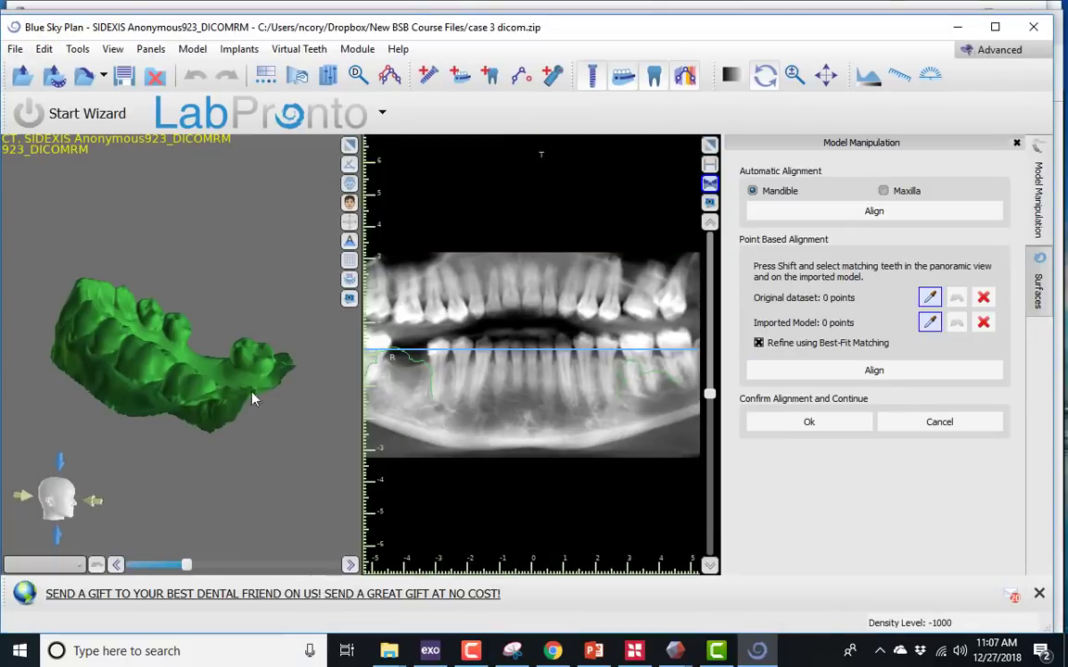
drag(252, 399, 241, 306)
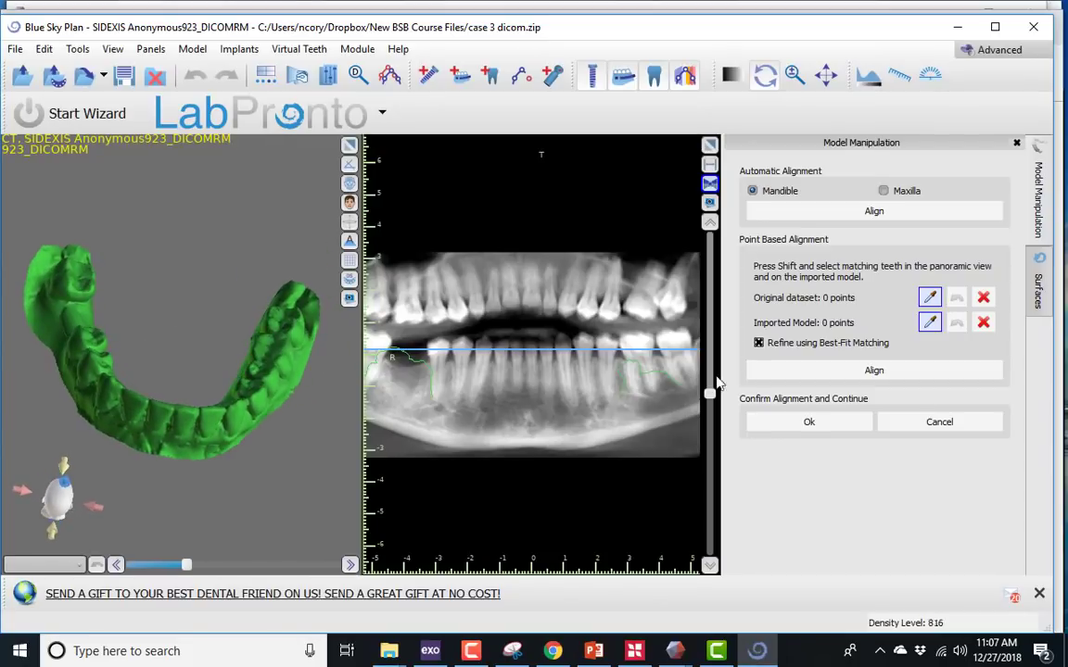
click(839, 213)
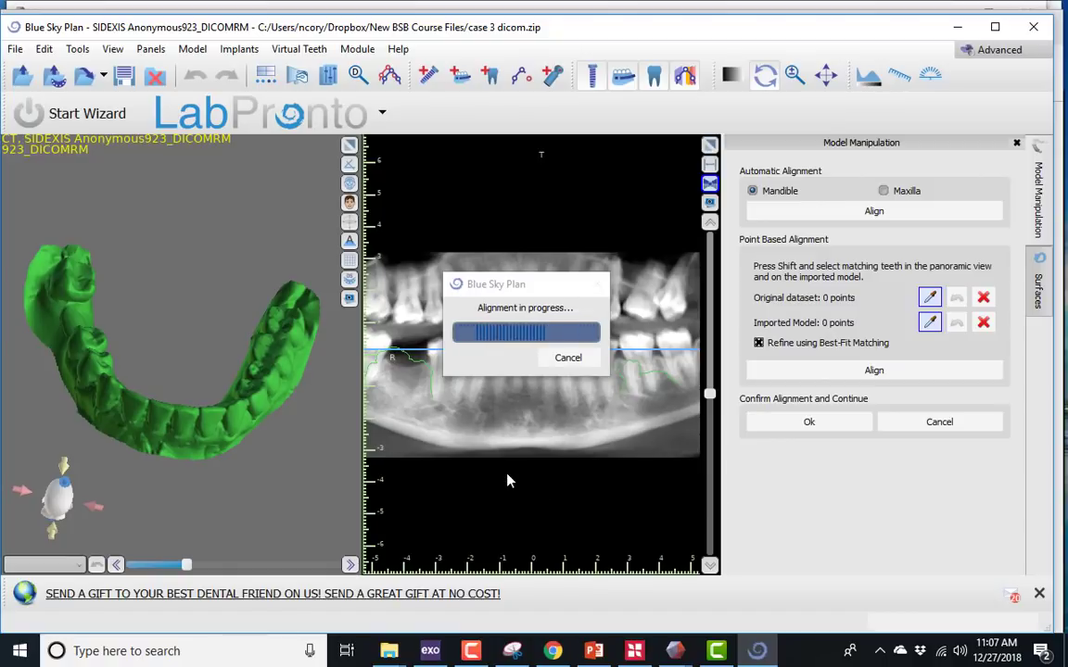
click(856, 428)
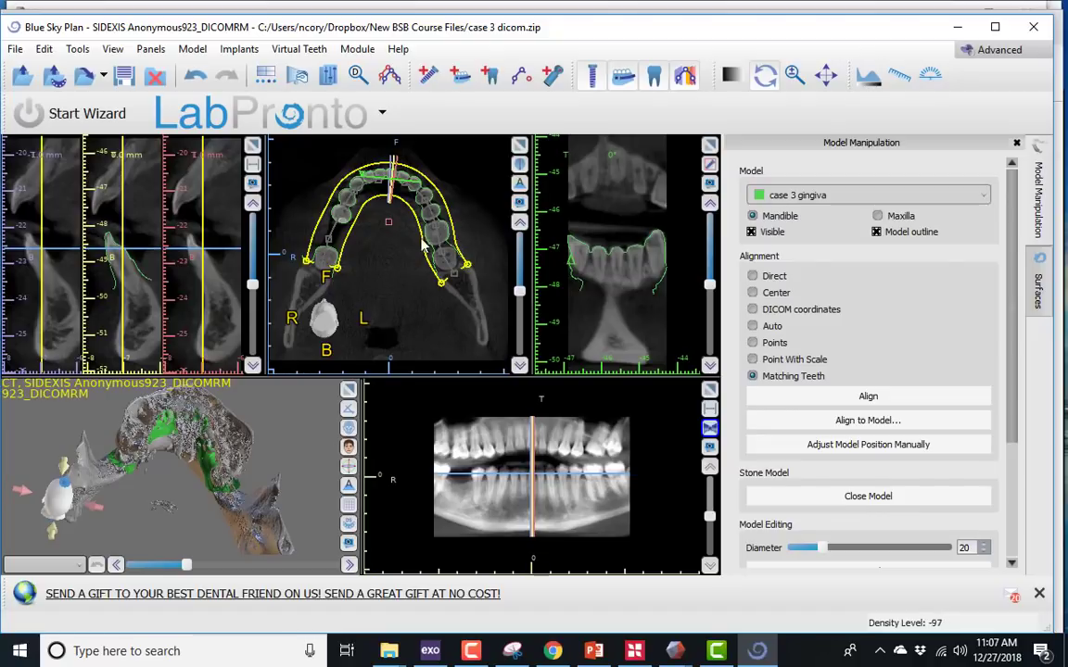
- Hide the slice projections and check the case 3 gingiva outline against the teeth throughout the enlarged axial view, then restore the layout
click(518, 146)
click(691, 76)
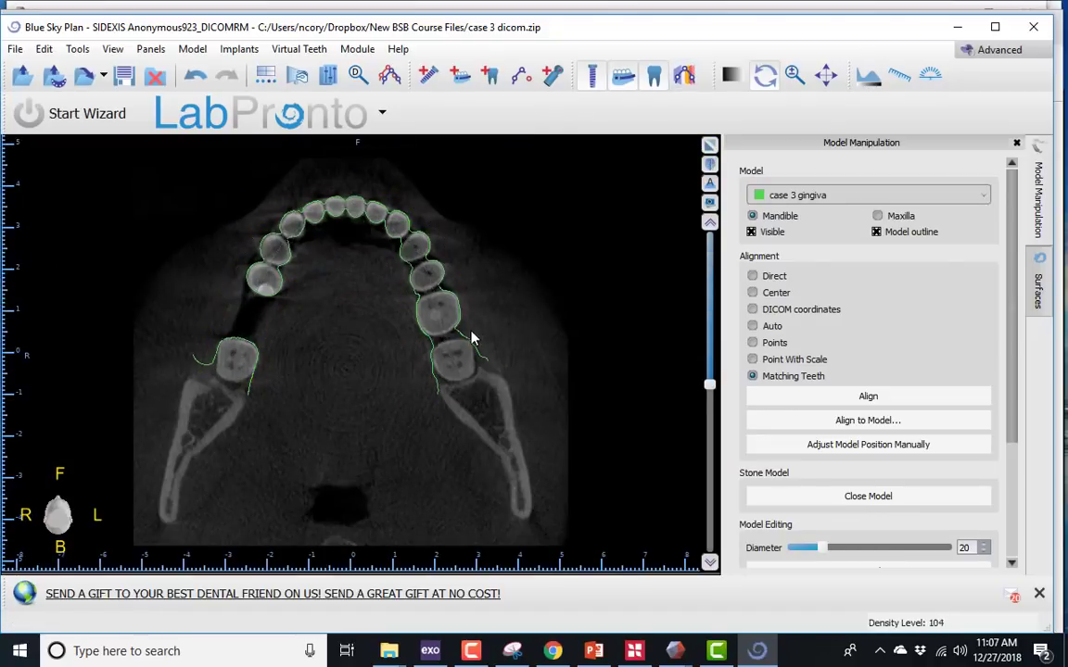
scroll(463, 345, up, 5)
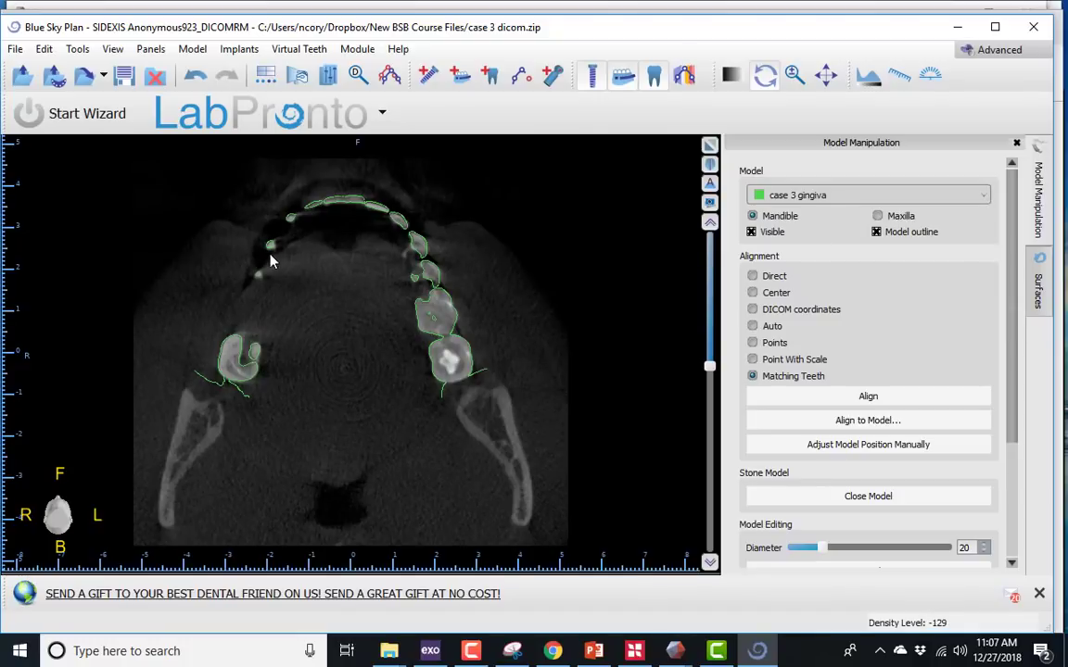
scroll(310, 264, down, 4)
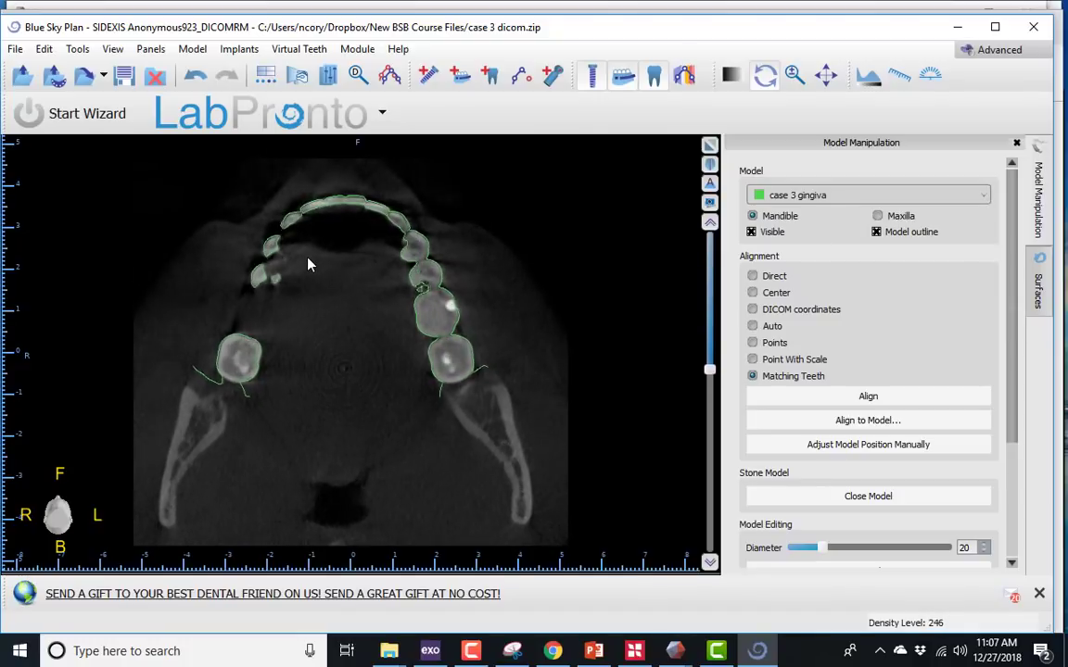
scroll(309, 264, down, 2)
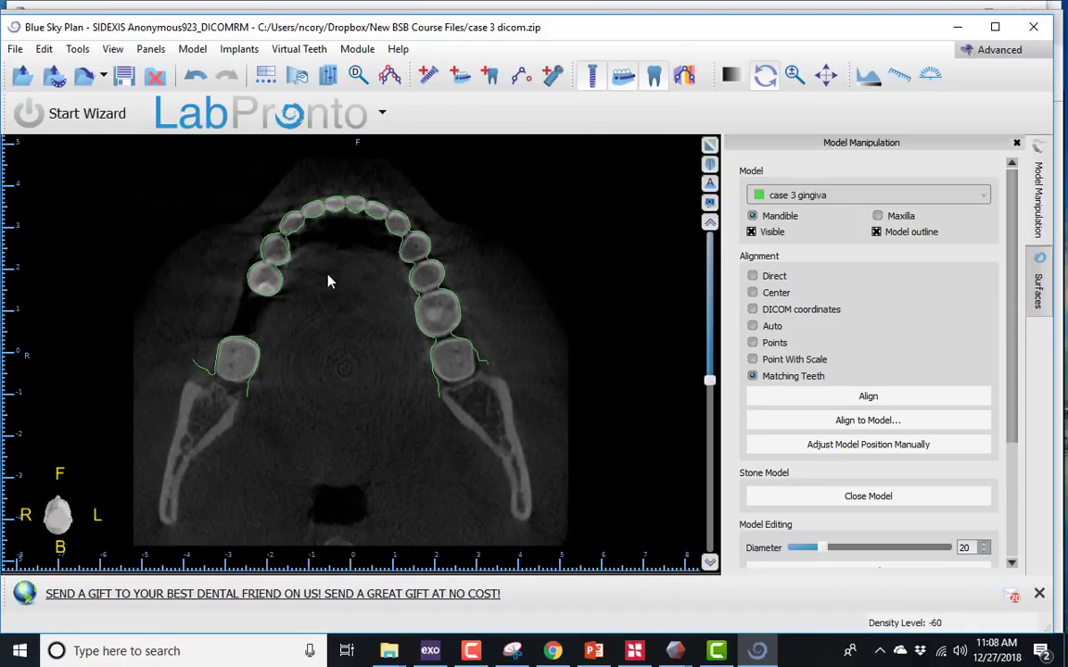
click(711, 145)
- Check the case 3 gingiva outline against the molars and anterior teeth in the enlarged cross-sectional slices, then restore the layout
click(252, 146)
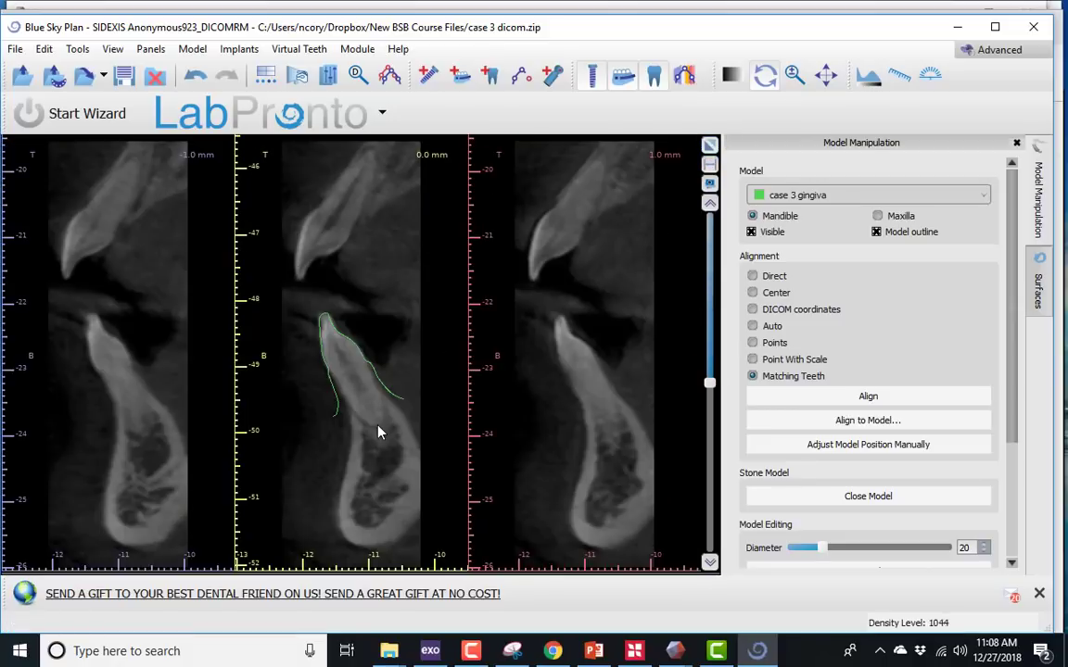
scroll(343, 380, down, 6)
scroll(387, 414, down, 17)
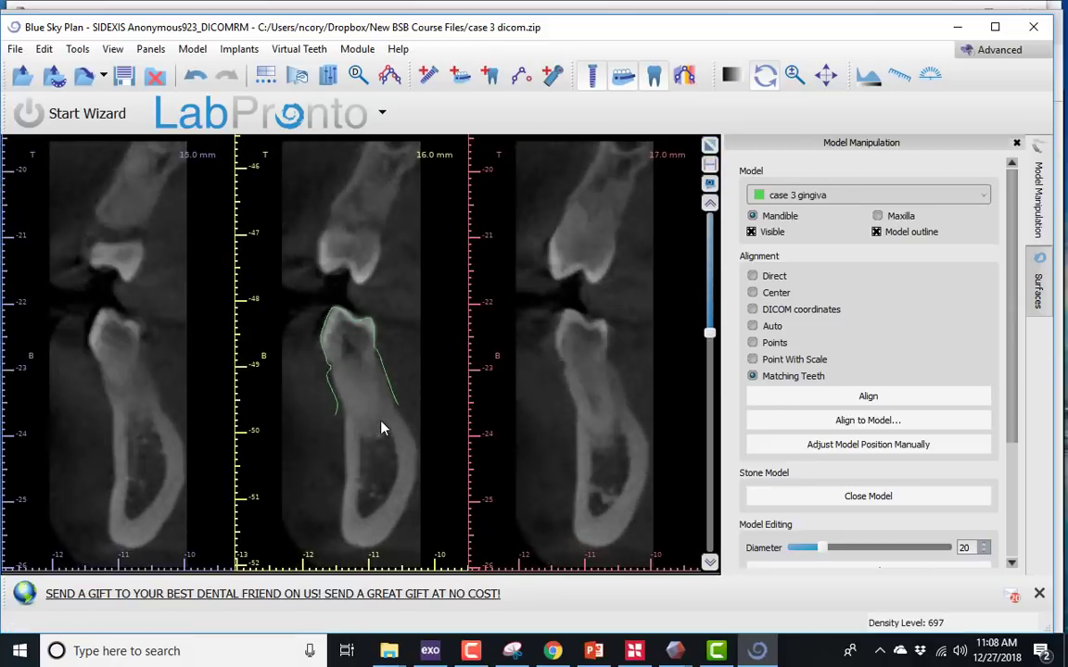
scroll(380, 426, down, 13)
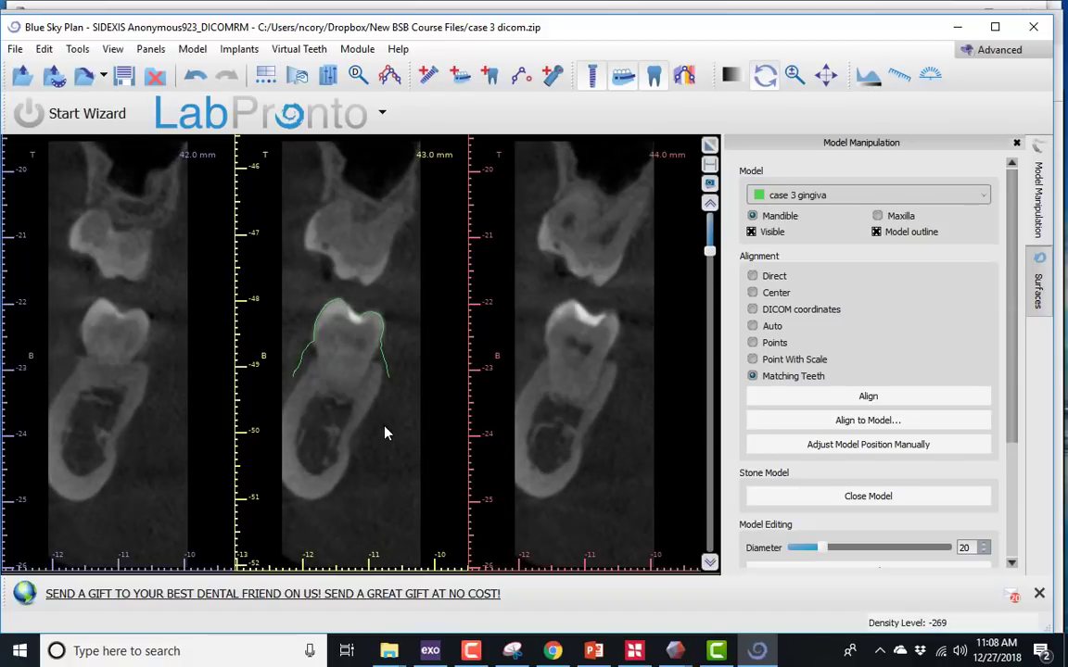
scroll(387, 433, up, 13)
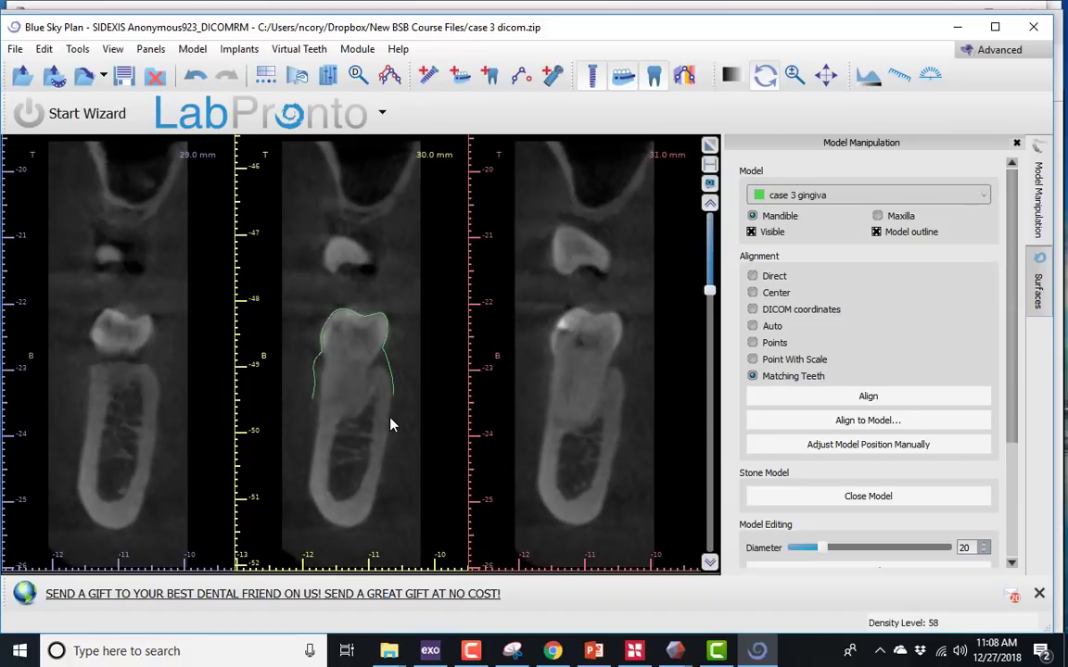
scroll(391, 425, up, 15)
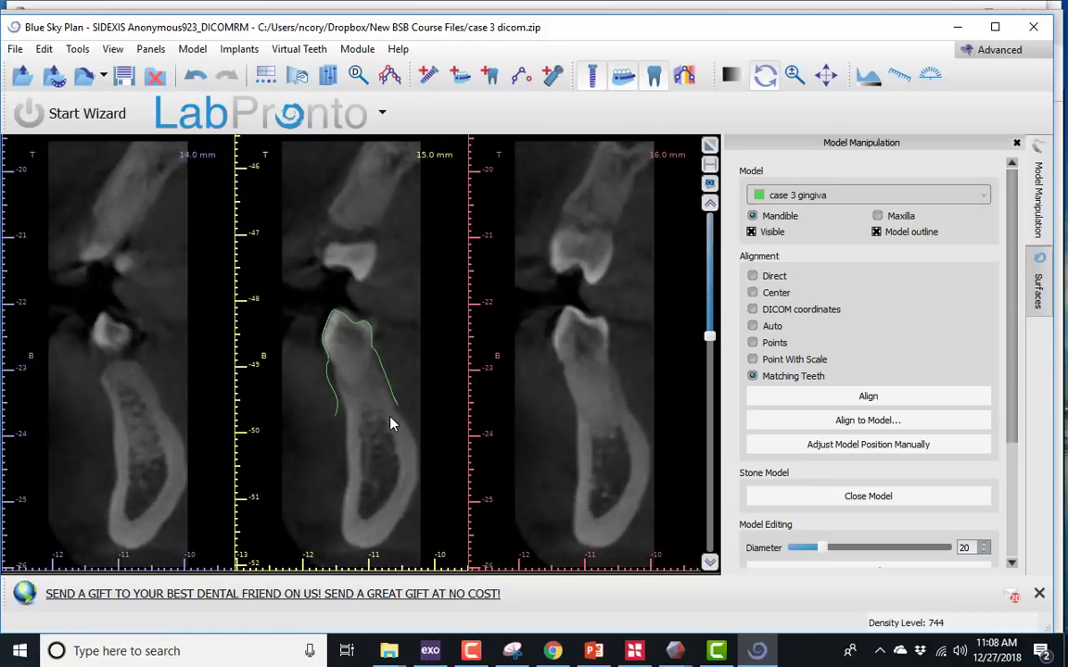
scroll(390, 424, up, 11)
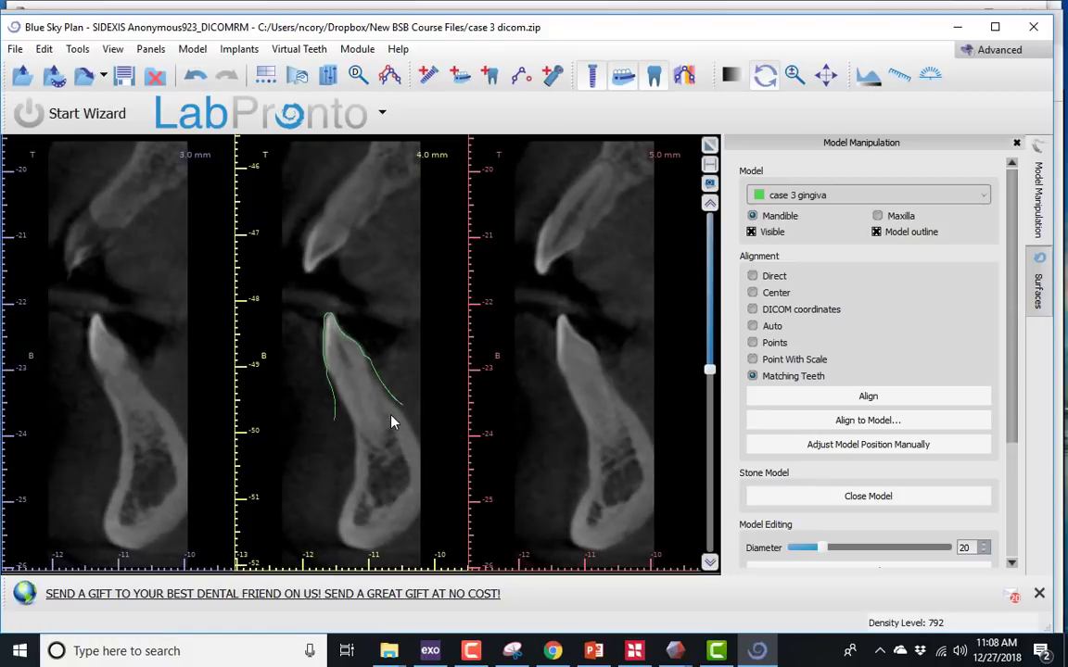
scroll(390, 423, up, 6)
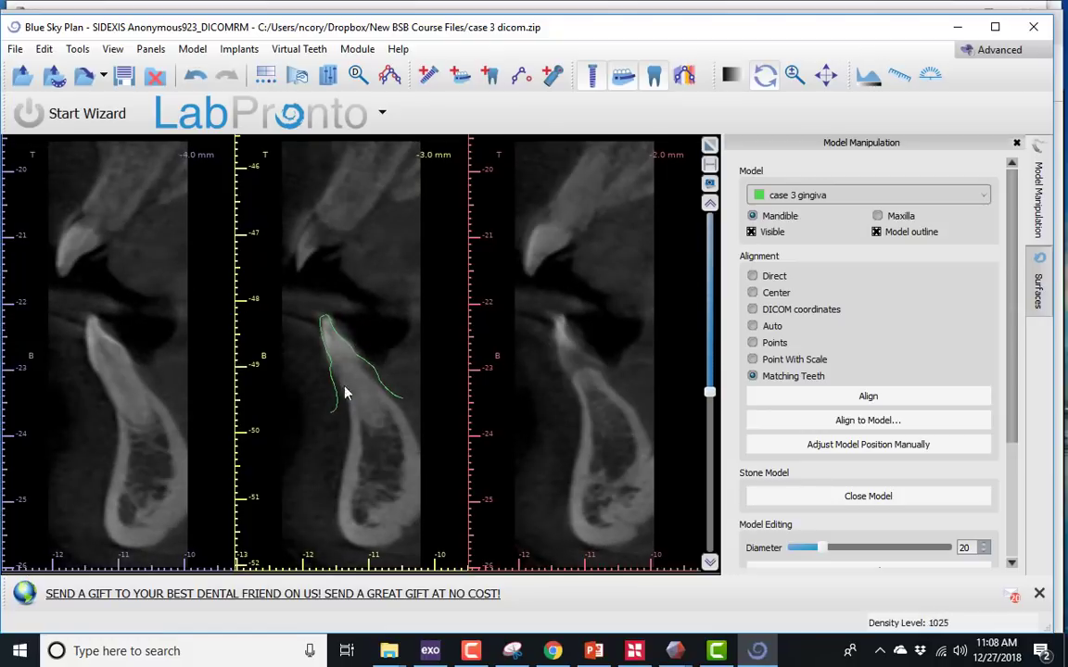
scroll(360, 378, down, 12)
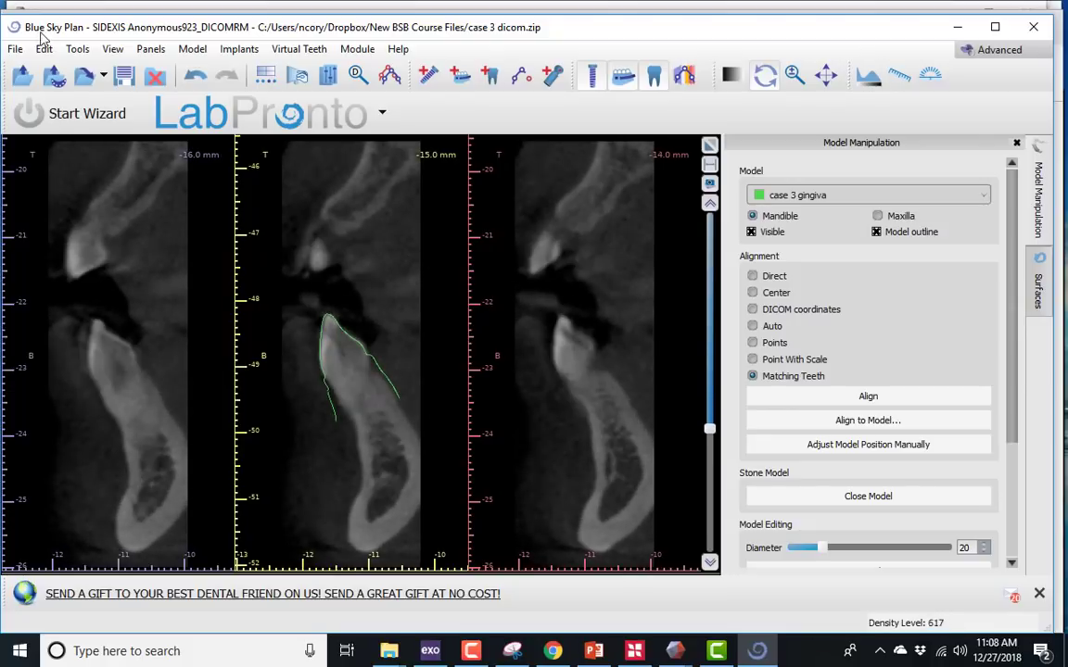
click(710, 146)
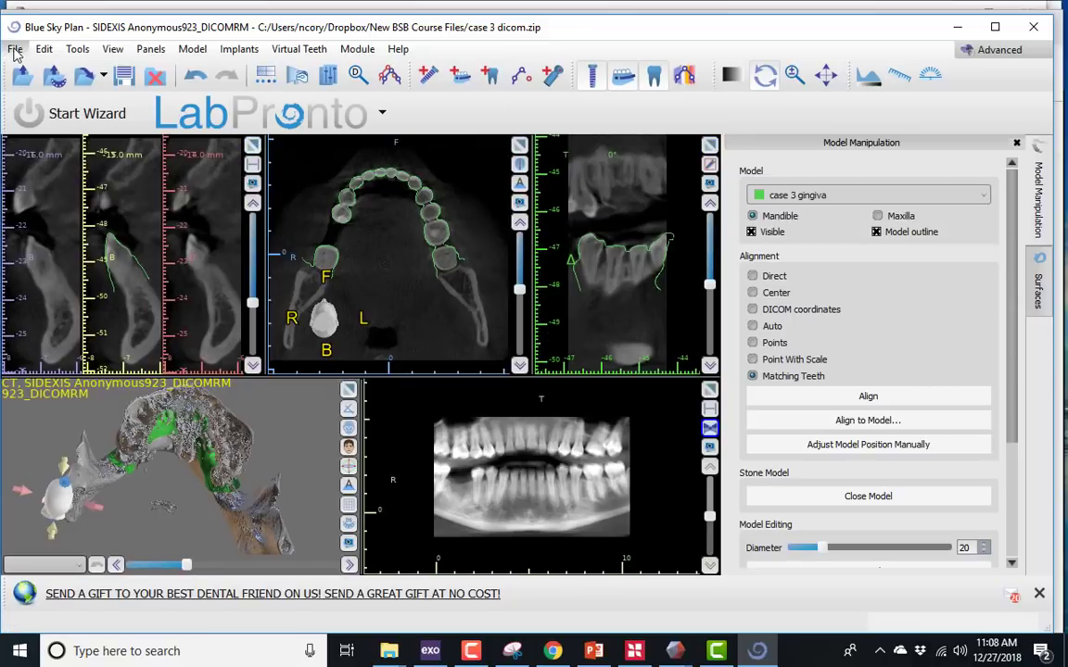
- Close the case 3 project and discard its changes
click(15, 51)
click(55, 229)
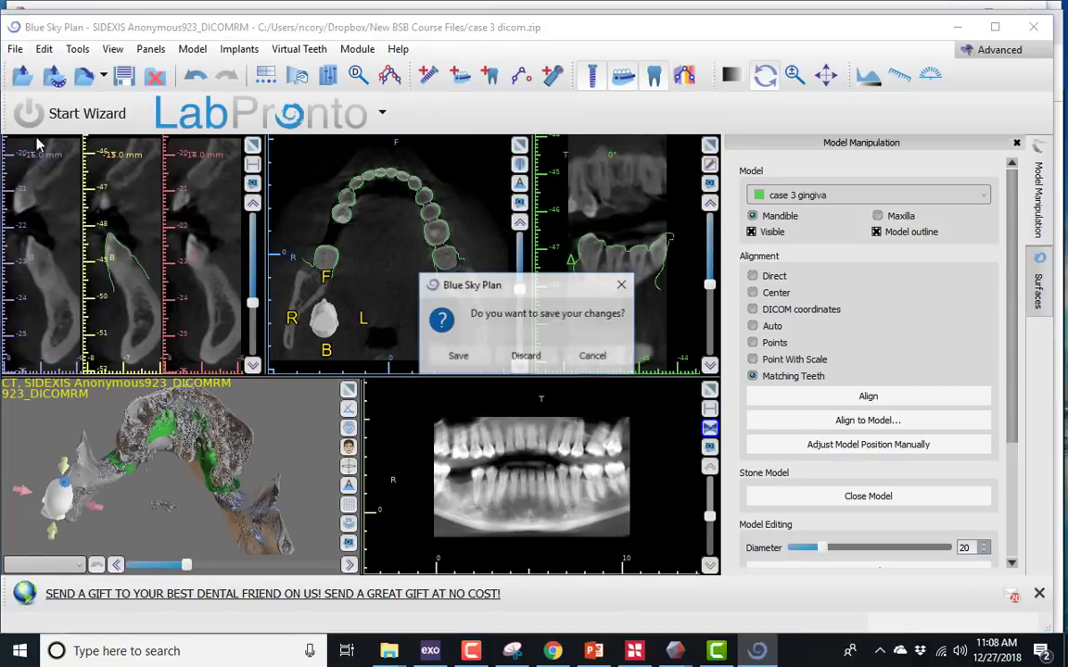
click(526, 356)
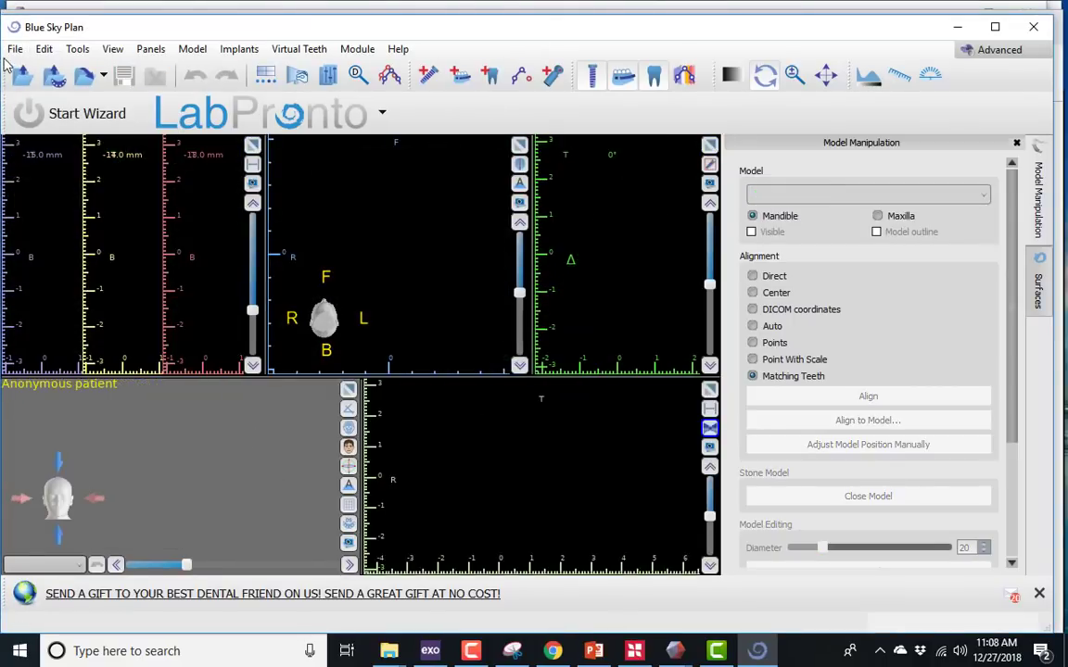
- Start a new project from the case 4 dicom.zip scan
click(15, 51)
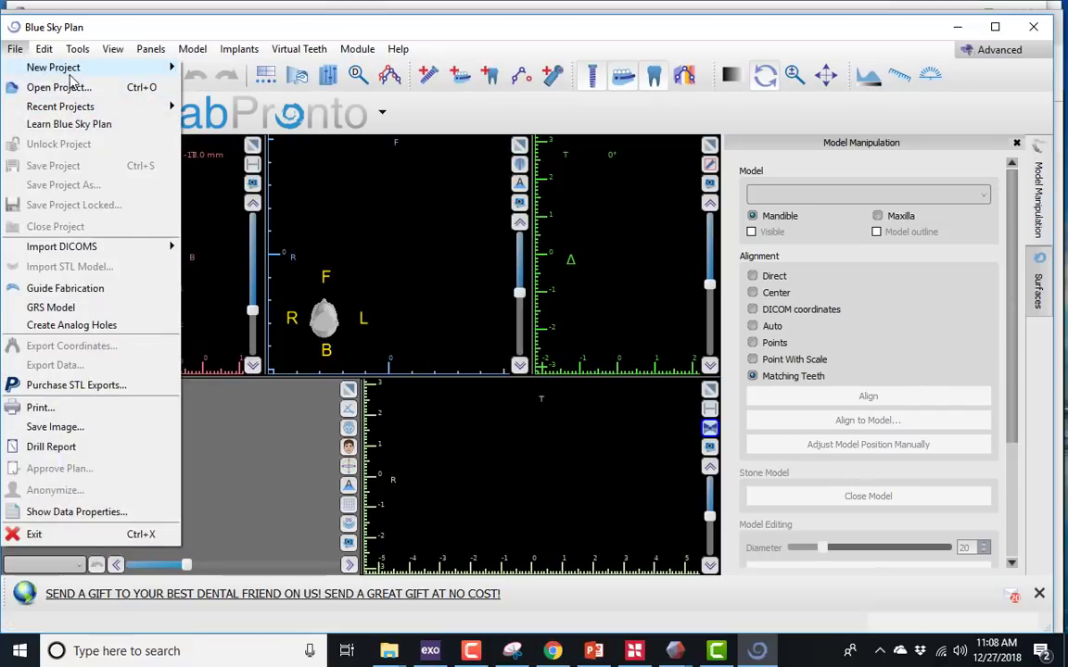
mouse_move(67, 68)
click(194, 72)
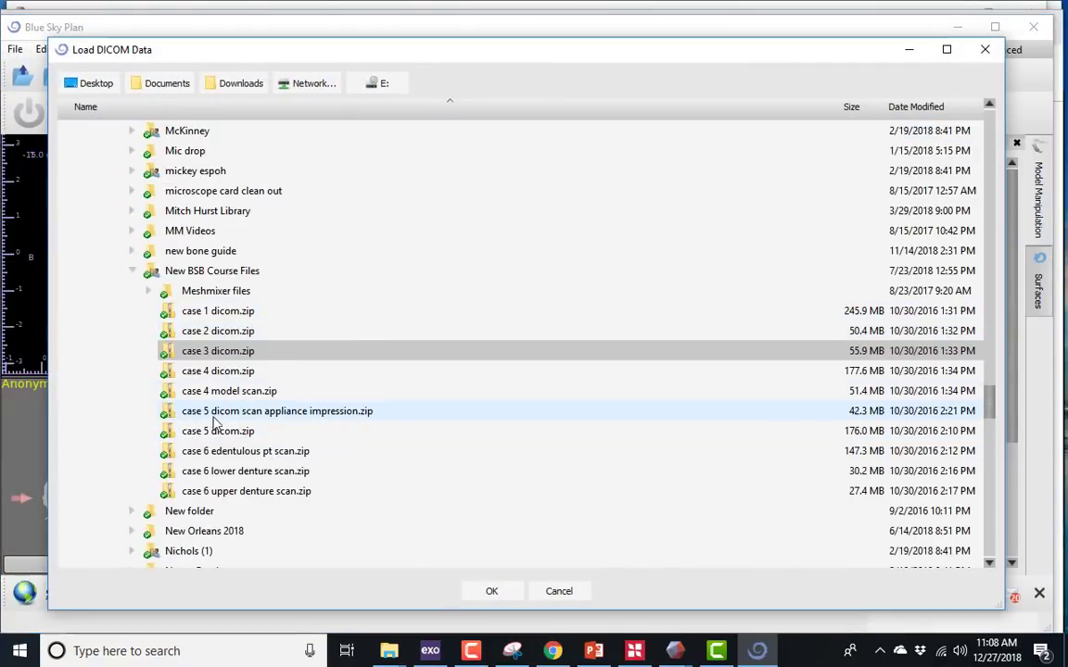
click(236, 438)
click(491, 590)
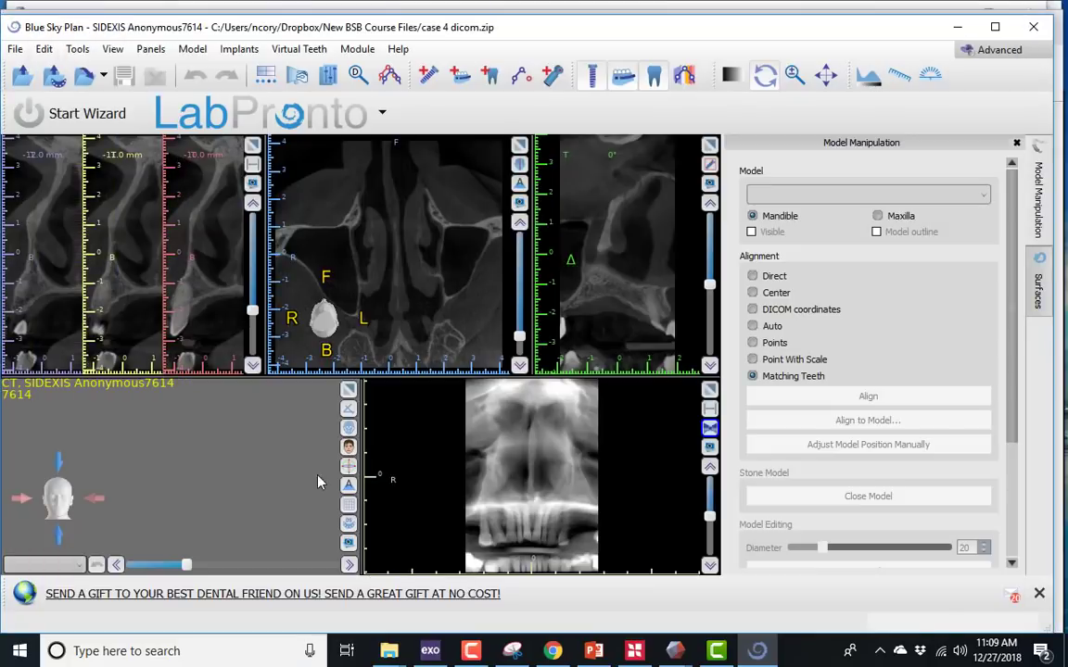
- Import the case 4 model scan.zip DICOM data as a model scan
click(15, 49)
mouse_move(48, 247)
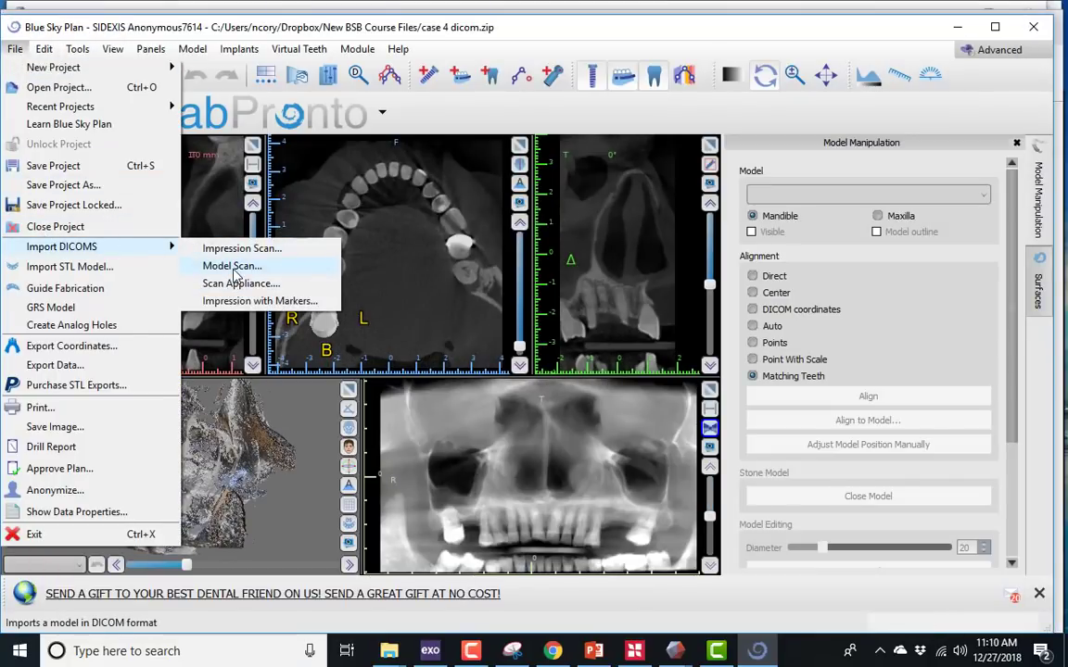
click(232, 267)
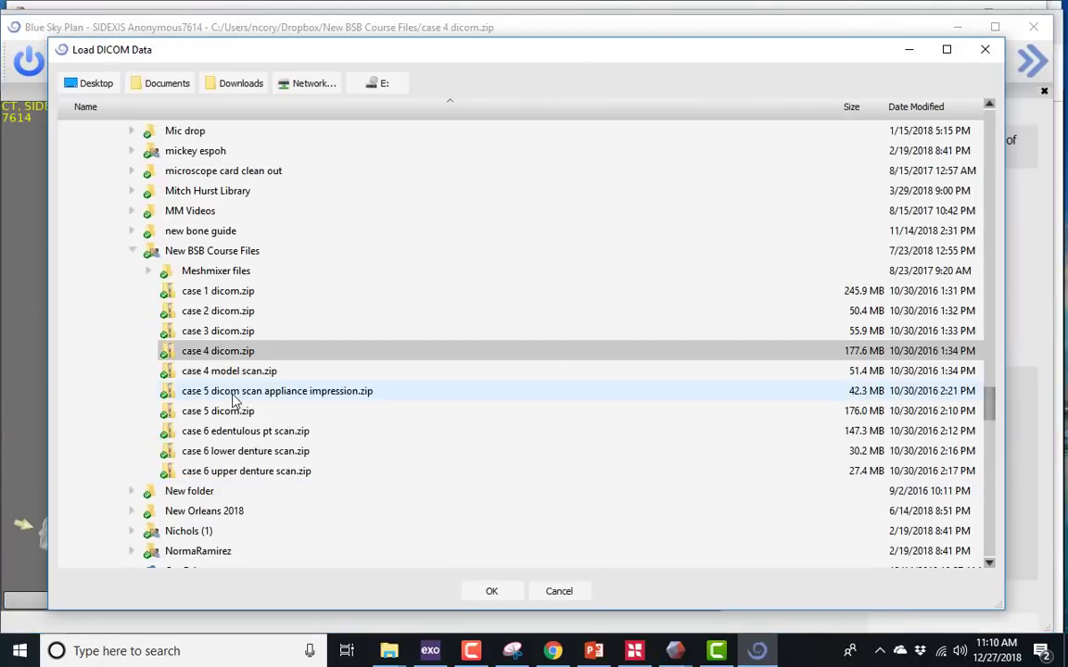
double_click(232, 371)
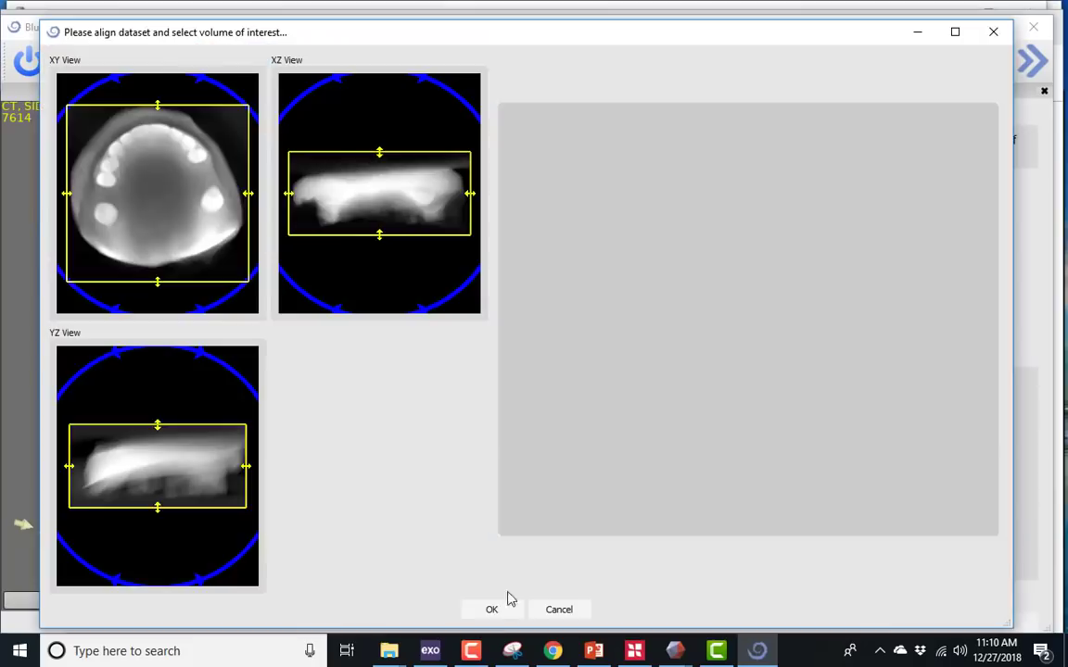
click(496, 607)
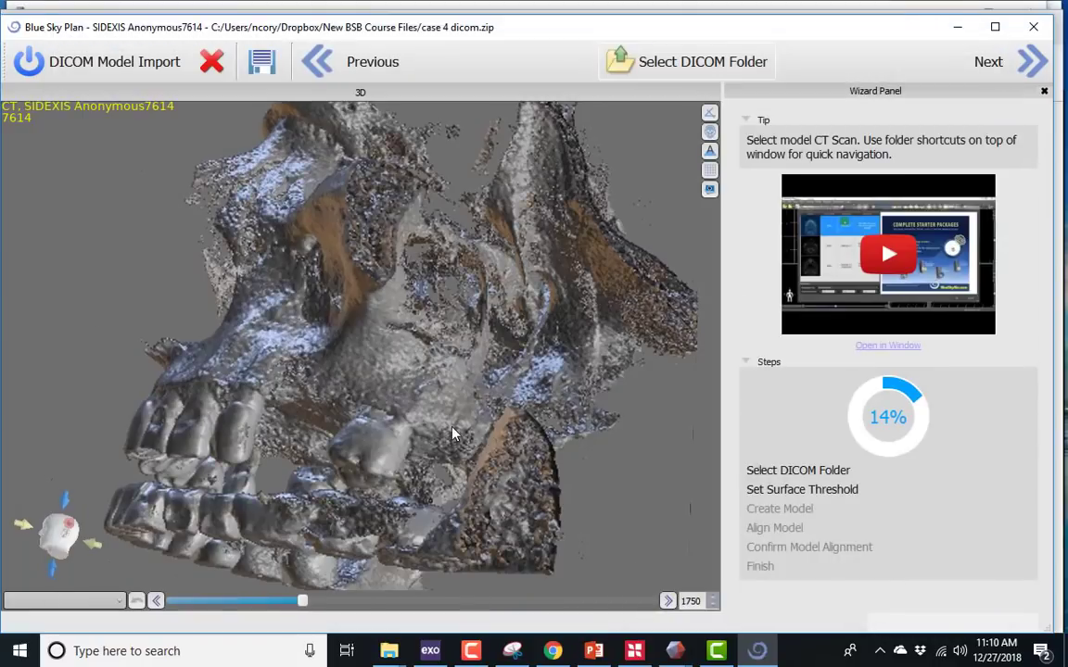
- Accept the model scan's surface threshold and create a model from the visible surface
drag(300, 407, 381, 343)
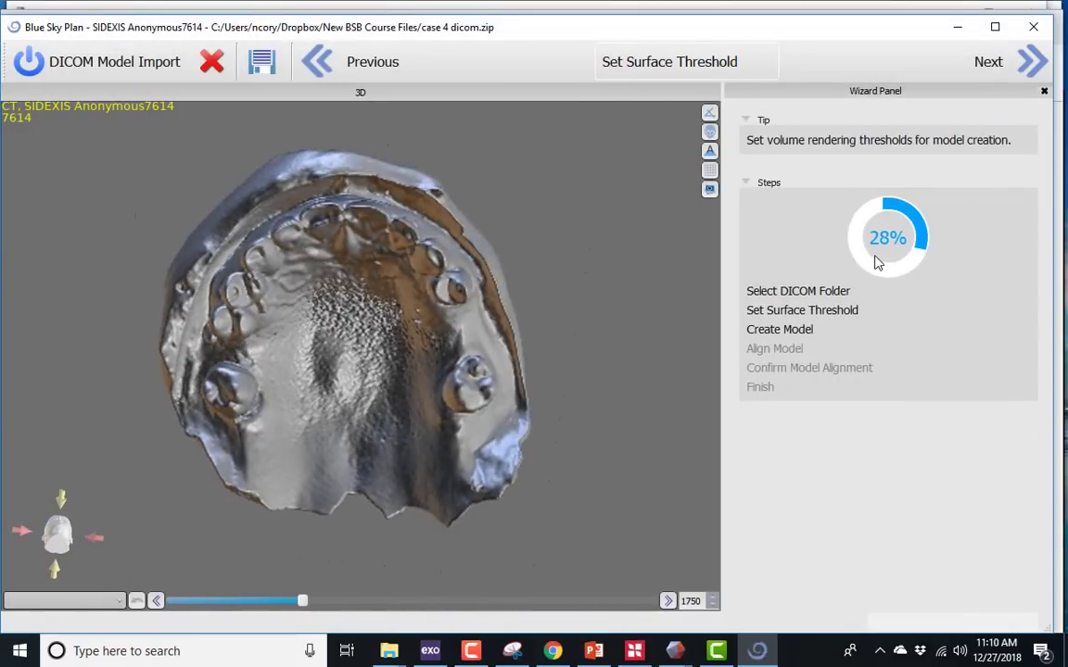
click(1031, 63)
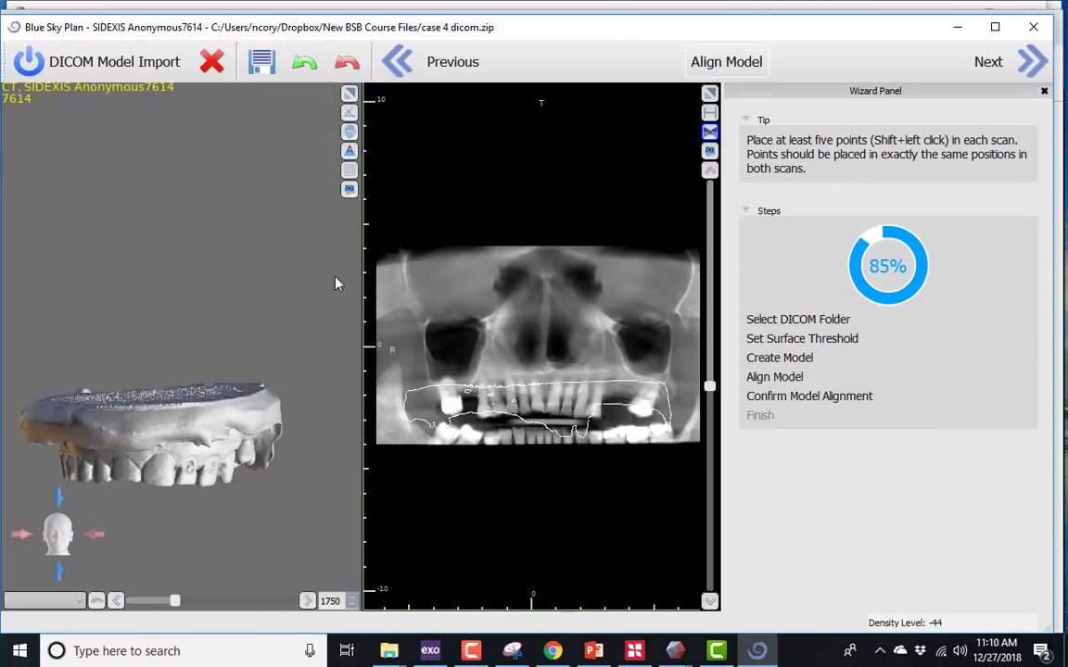
drag(213, 428, 257, 417)
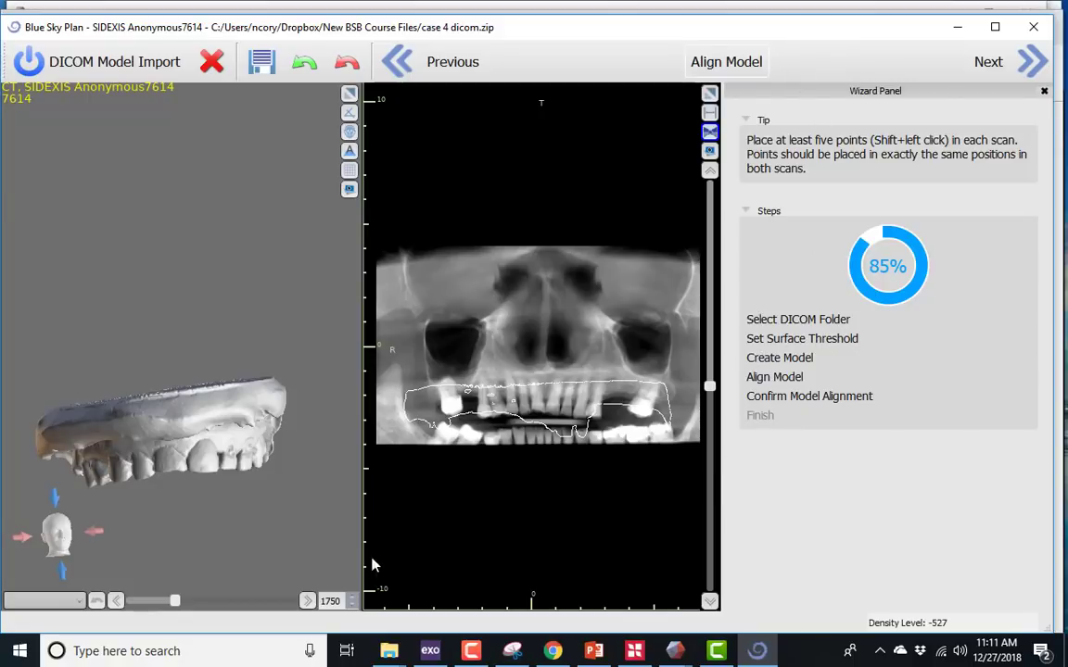
- Mark an alignment point on a tooth of the imported model and finish the DICOM model import
drag(170, 538, 165, 511)
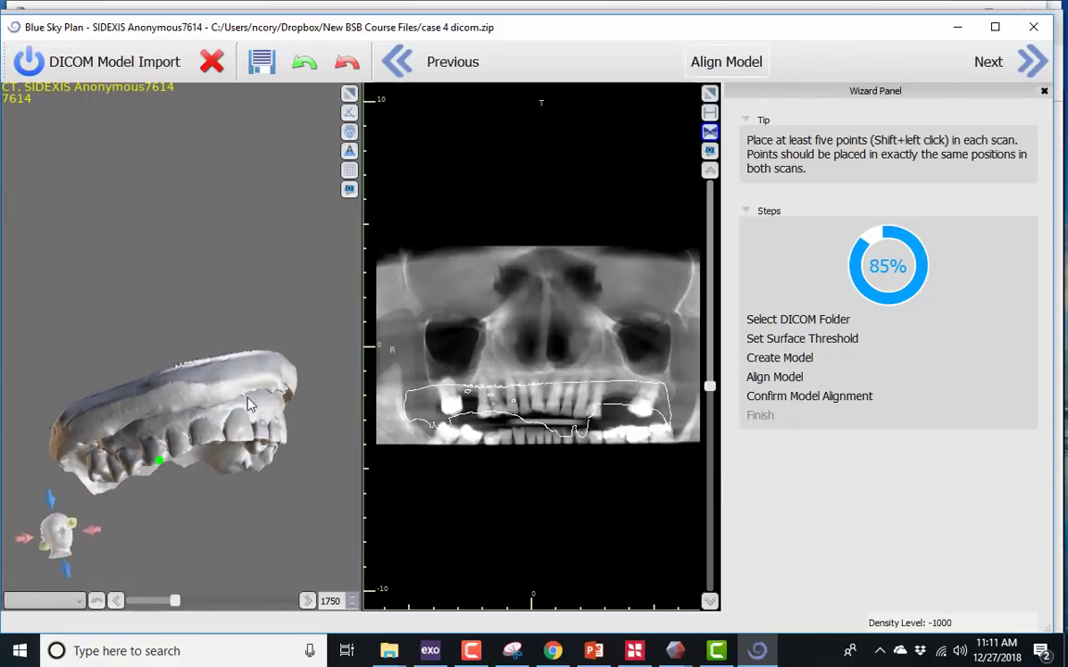
drag(248, 405, 311, 445)
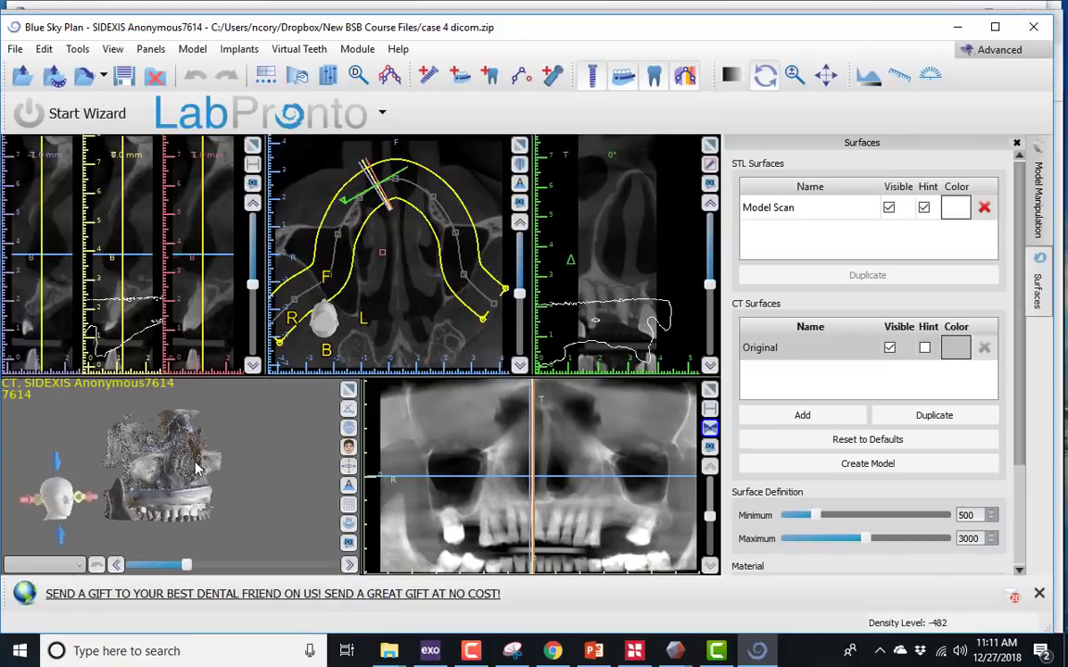
drag(202, 473, 261, 486)
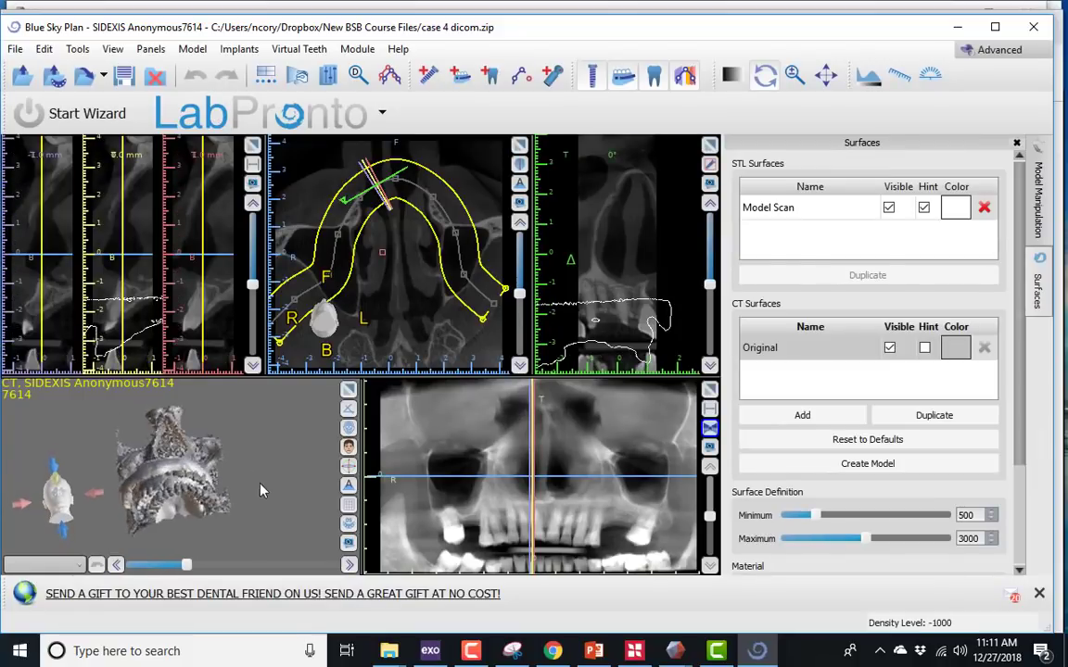
- Set the Model Scan's orientation to Maxilla and align it to the CT scan with the Matching Teeth method
right_drag(261, 486, 213, 426)
drag(213, 431, 269, 408)
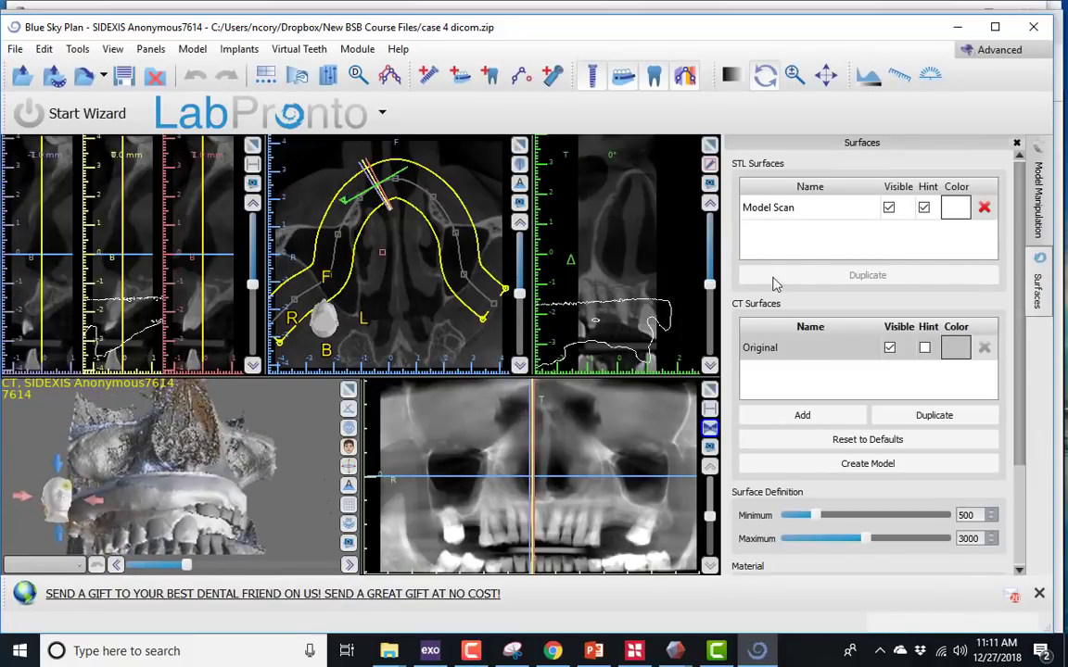
click(1042, 220)
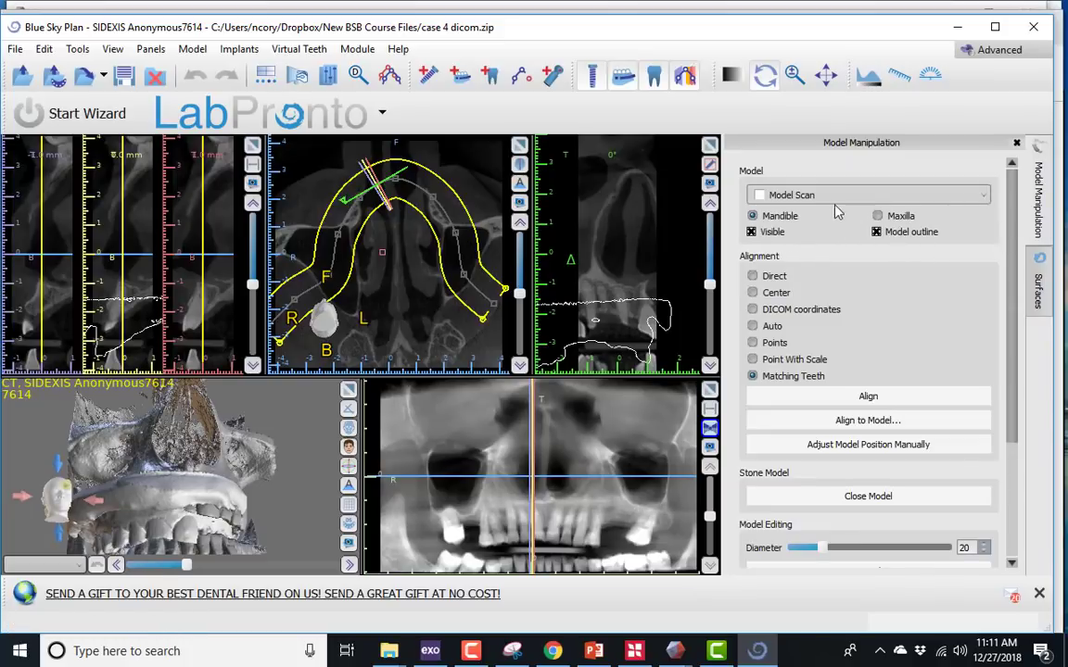
click(870, 197)
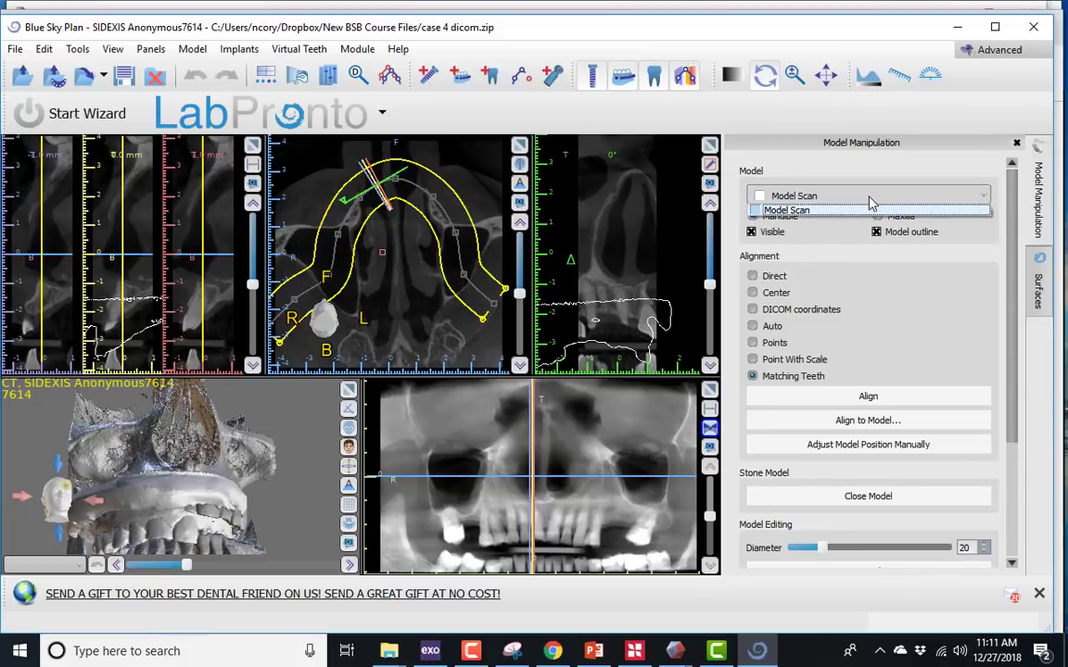
click(847, 250)
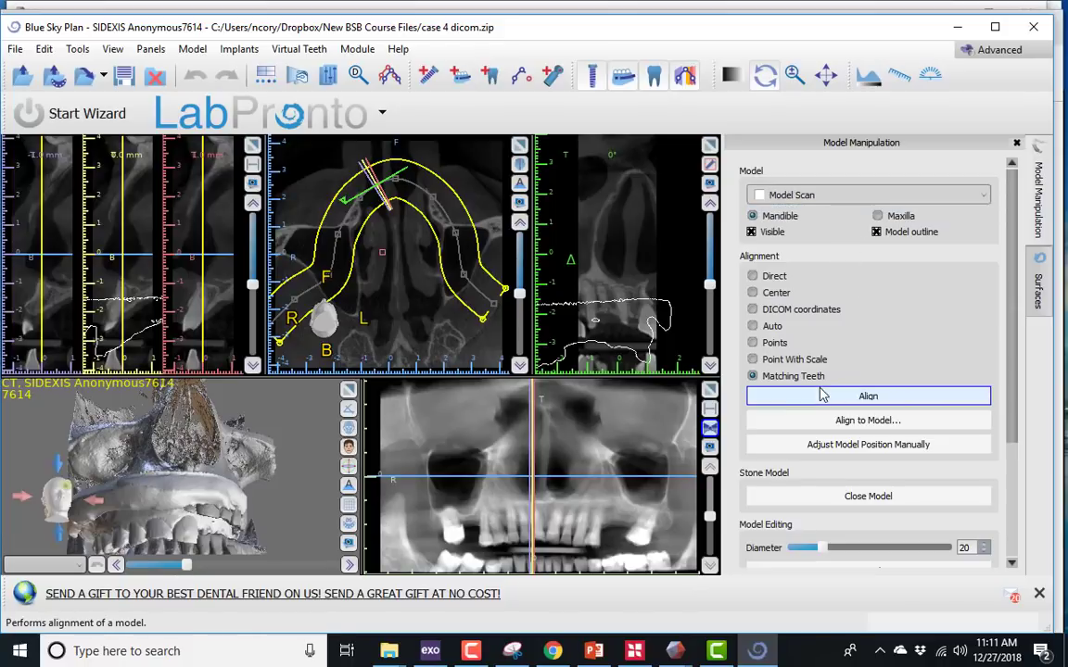
click(902, 221)
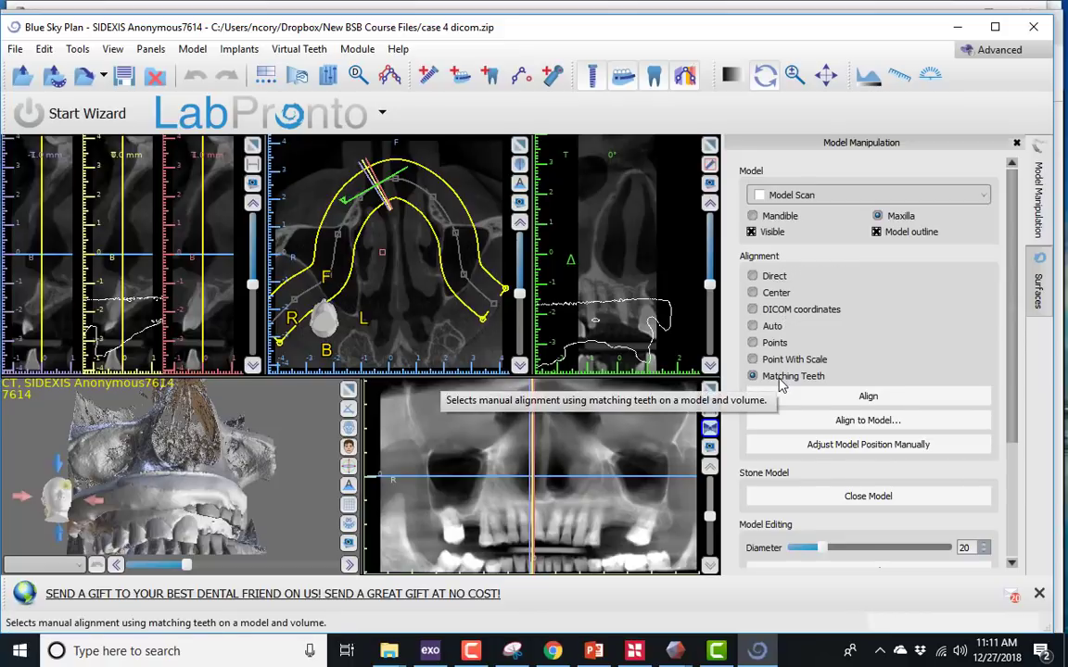
click(832, 398)
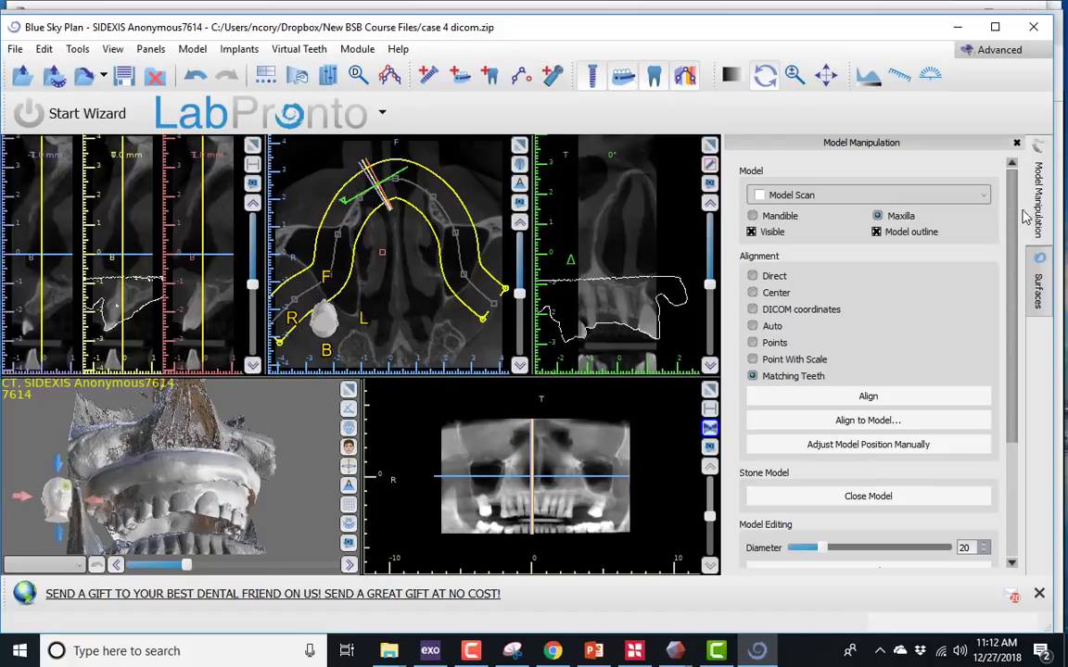
- Change the Model Scan surface color to light green (#55ff7f)
click(1035, 289)
click(956, 208)
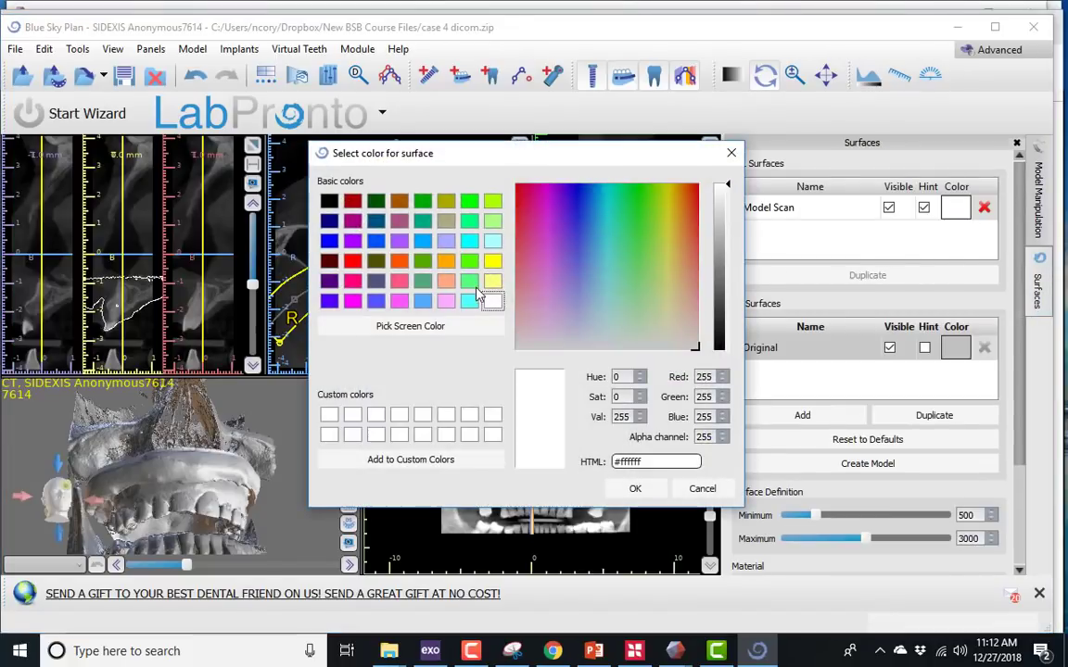
click(469, 282)
click(635, 489)
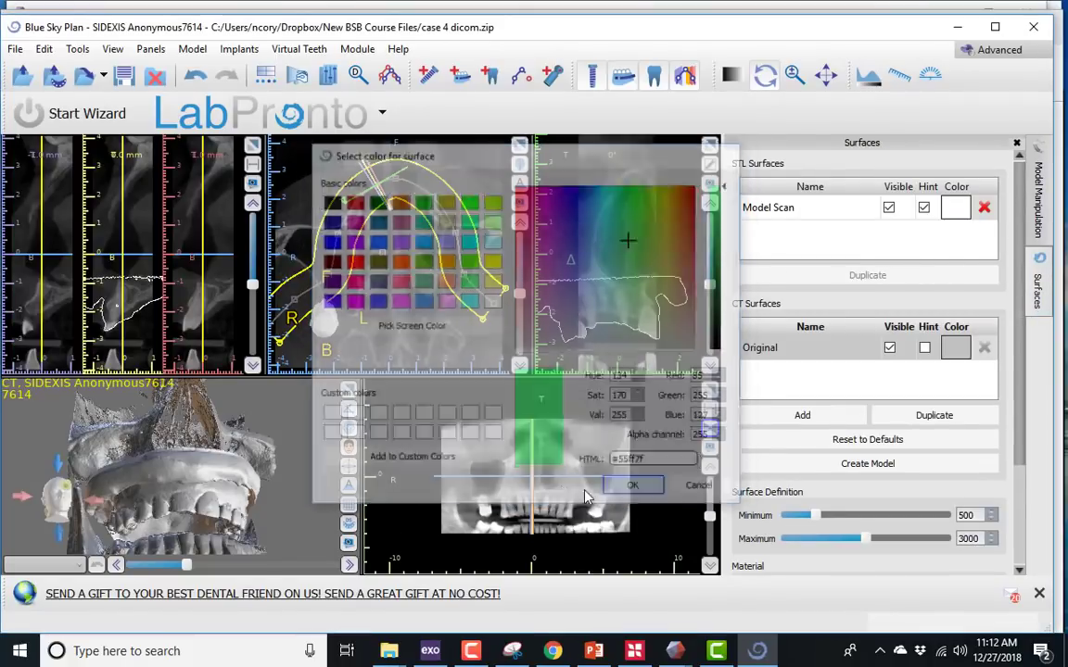
- Hide the panoramic curve and check the model outline against the upper teeth in the enlarged axial view
click(520, 146)
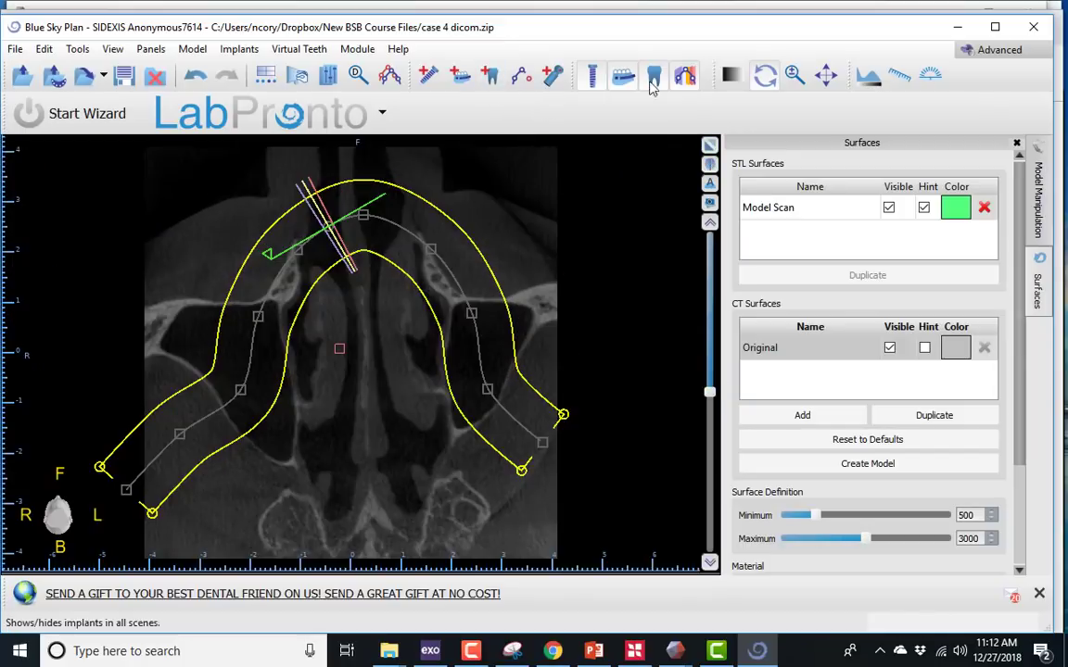
scroll(577, 285, up, 5)
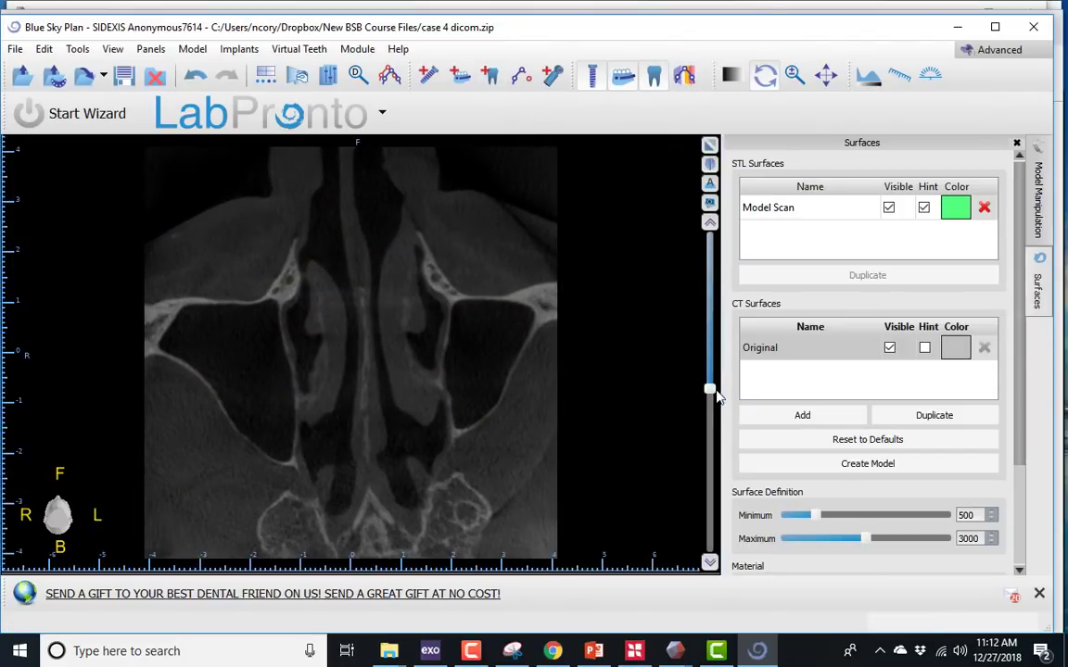
drag(710, 391, 710, 461)
click(710, 145)
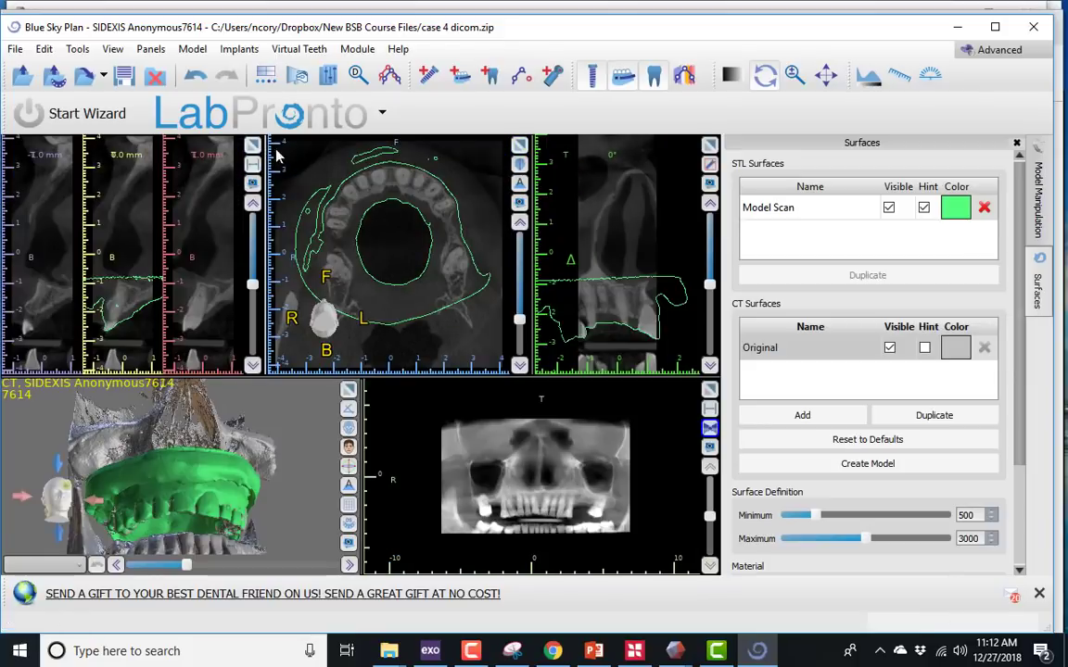
- Examine the model outline's fit to the teeth and ridge in enlarged cross-sections along both sides of the arch
click(254, 145)
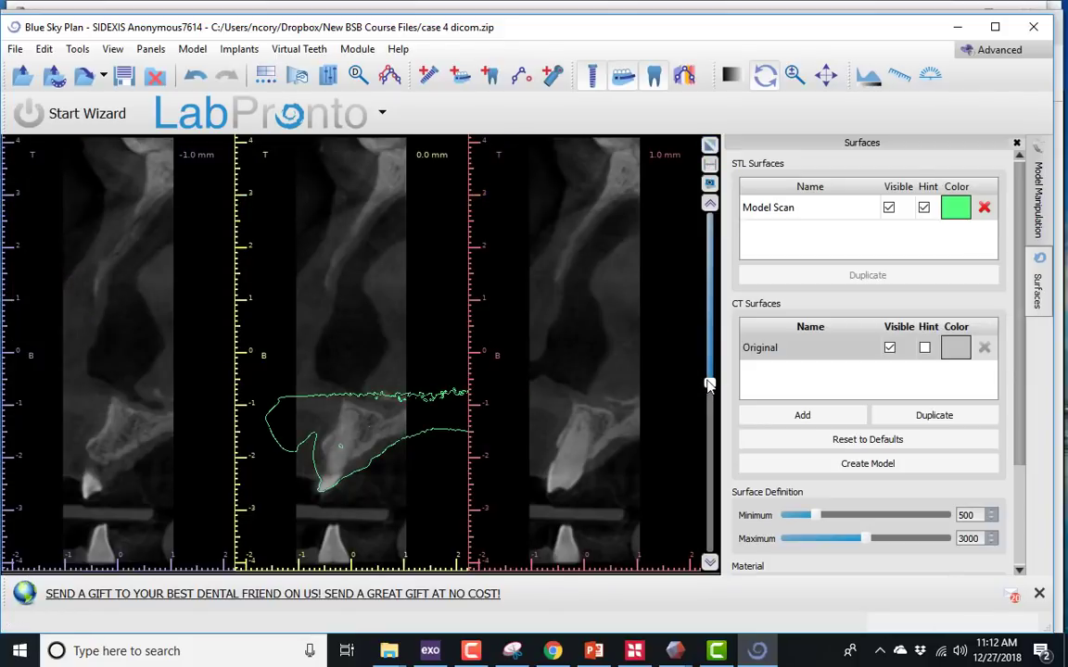
drag(709, 385, 709, 427)
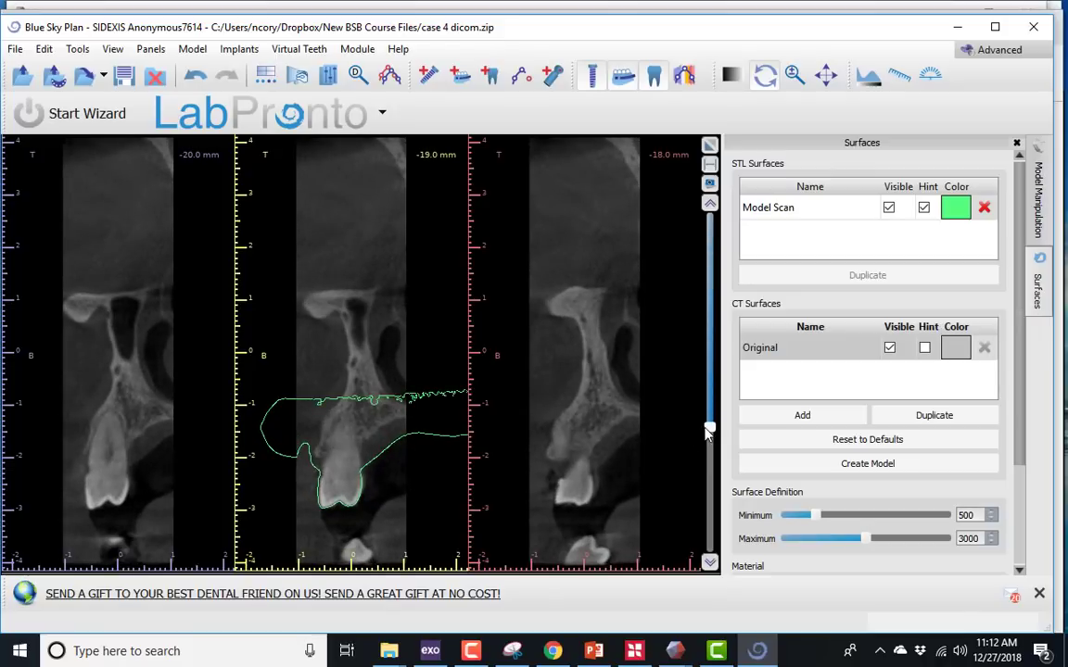
drag(709, 429, 711, 292)
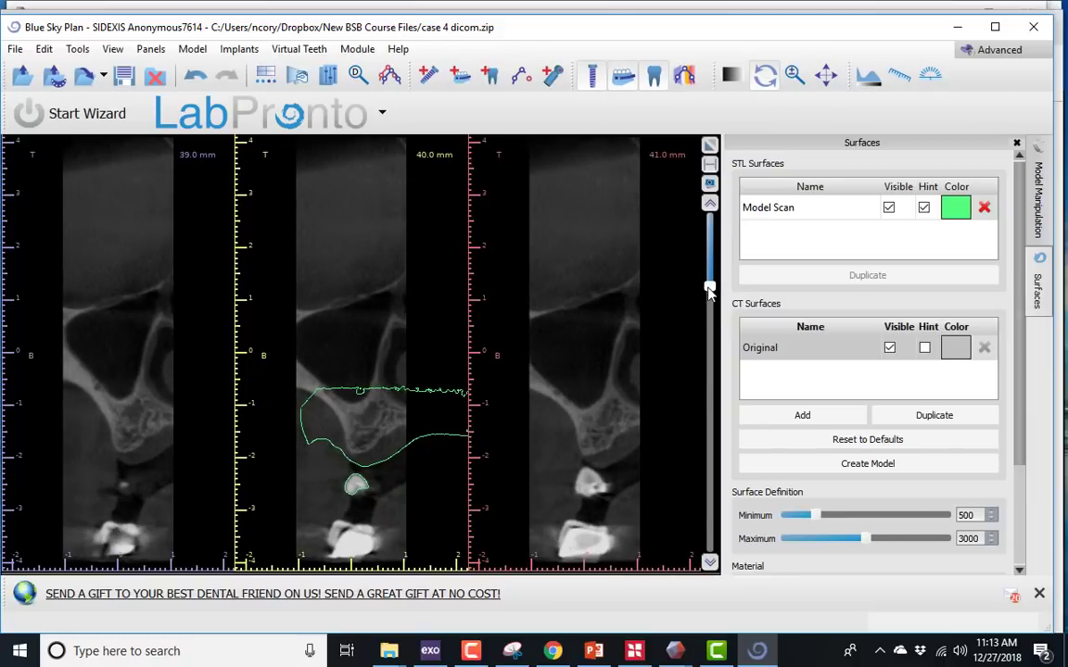